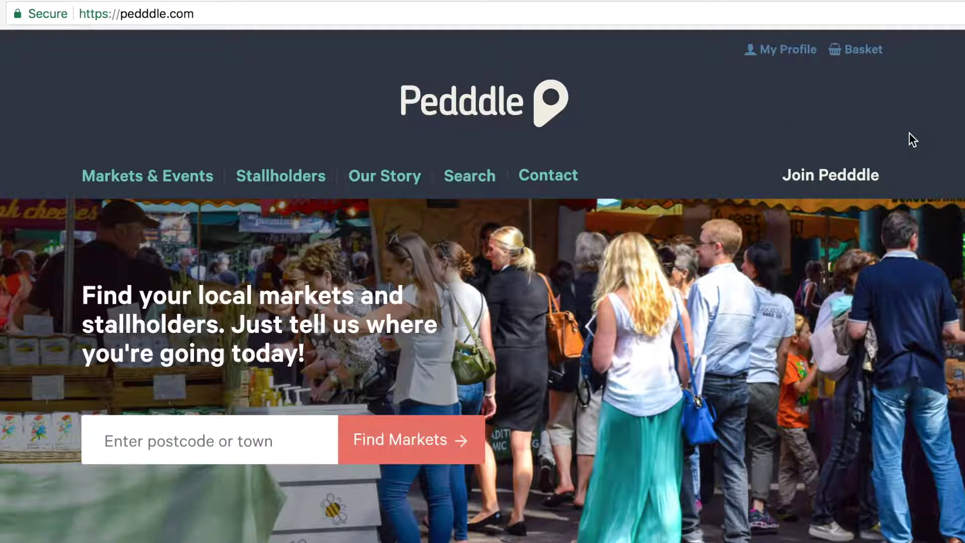
Open the profile's management dashboard and read the introduction, trader notifications and banner offers.
click(784, 53)
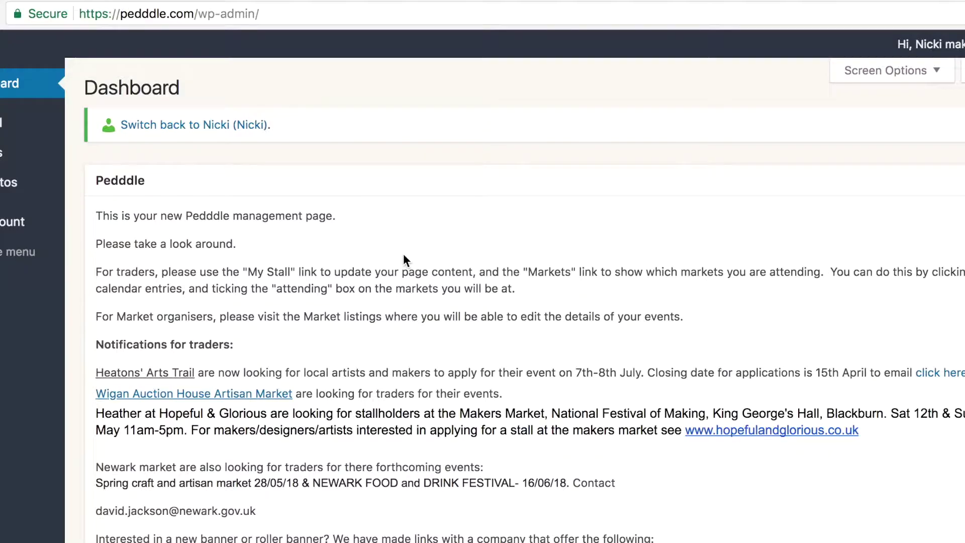
scroll(403, 253, down, 2)
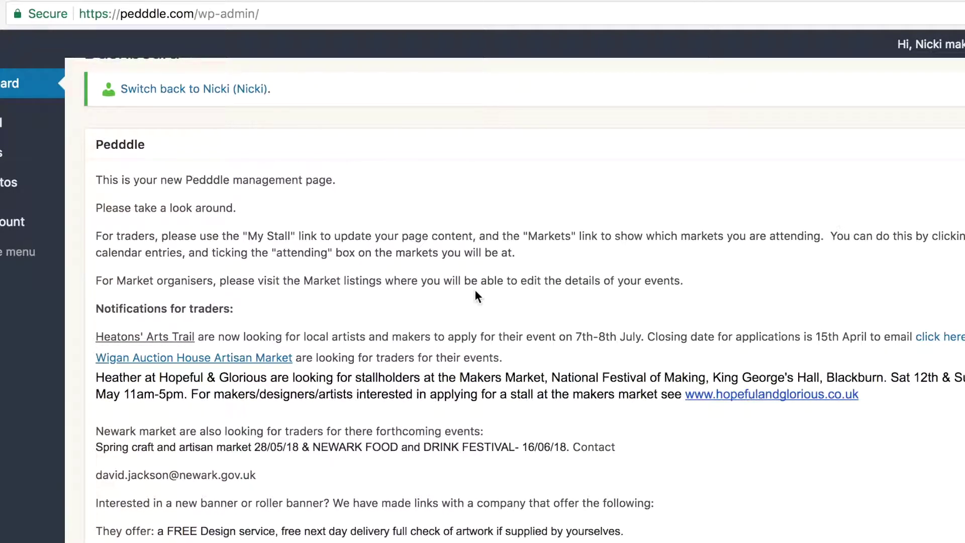
scroll(450, 296, down, 2)
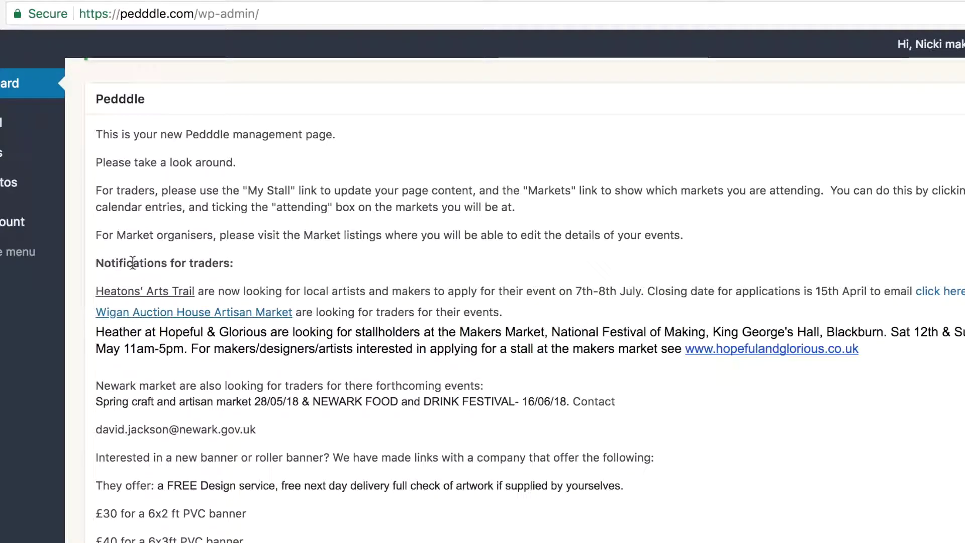
scroll(253, 261, down, 2)
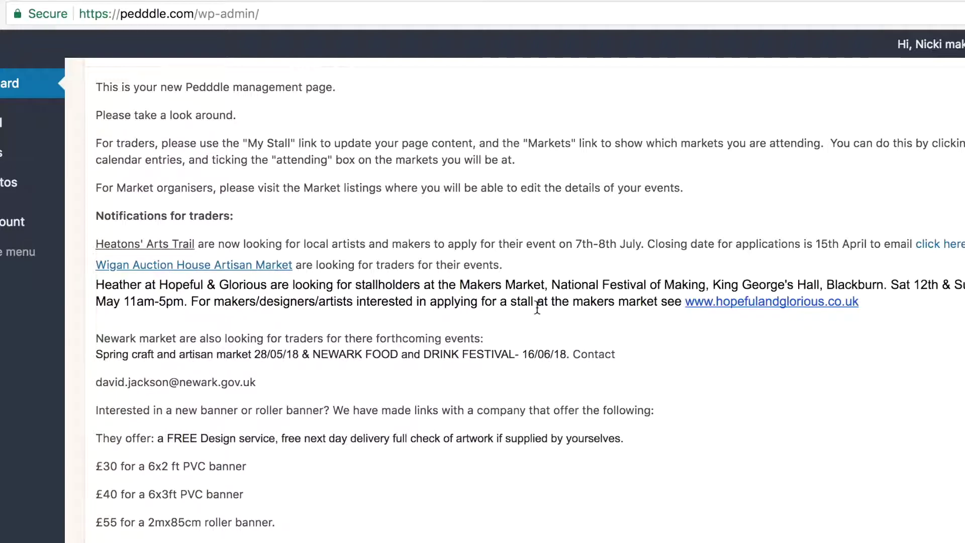
scroll(537, 308, down, 4)
scroll(537, 307, up, 5)
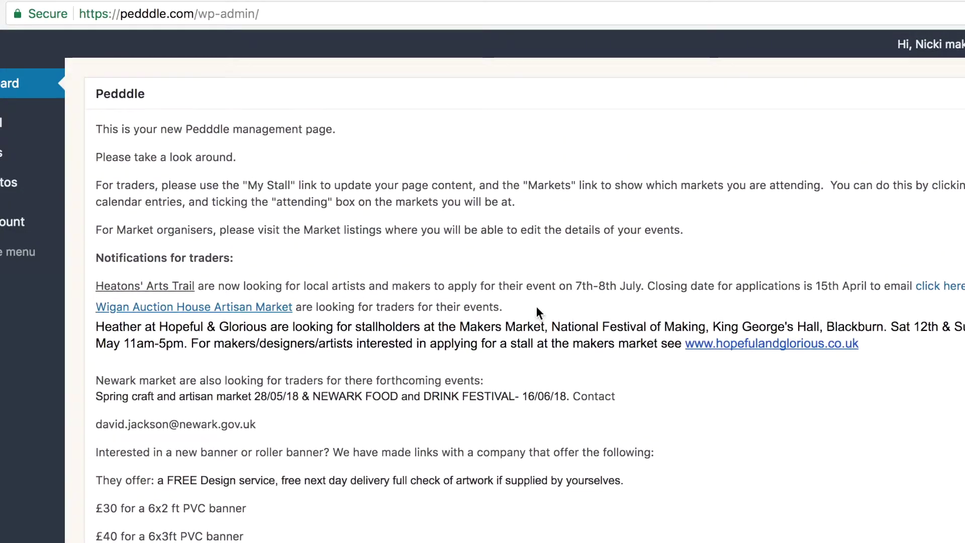
scroll(536, 306, down, 2)
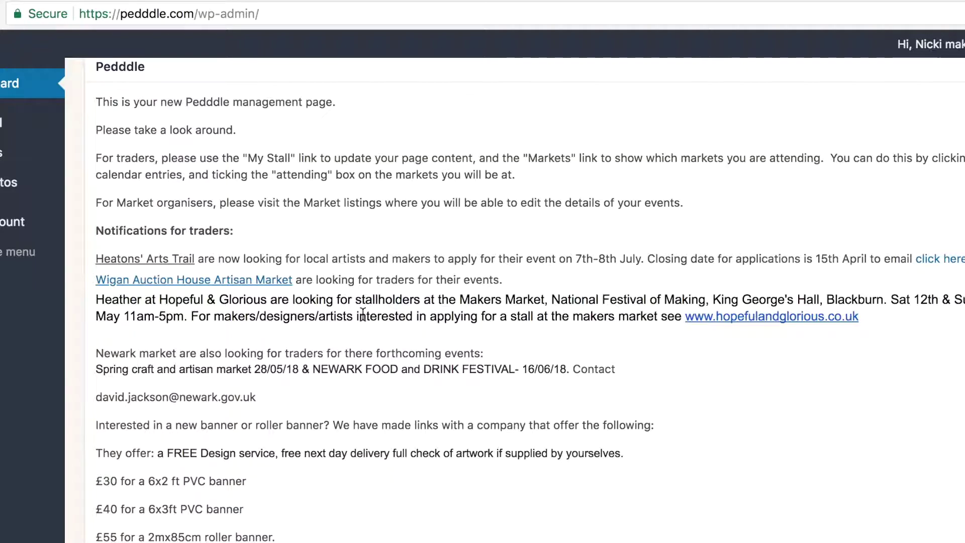
scroll(394, 293, up, 4)
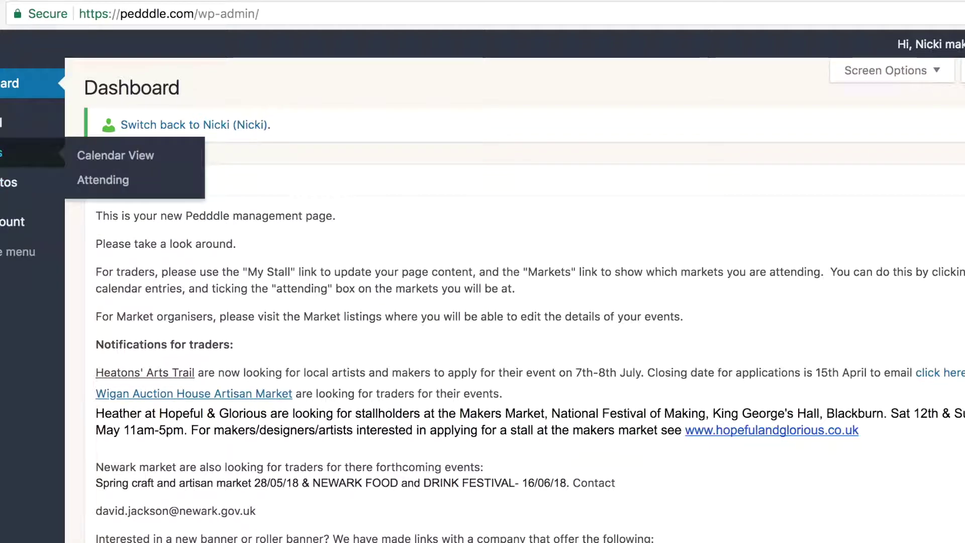
Open the stall's listing for editing and review its title and trader description.
mouse_move(15, 182)
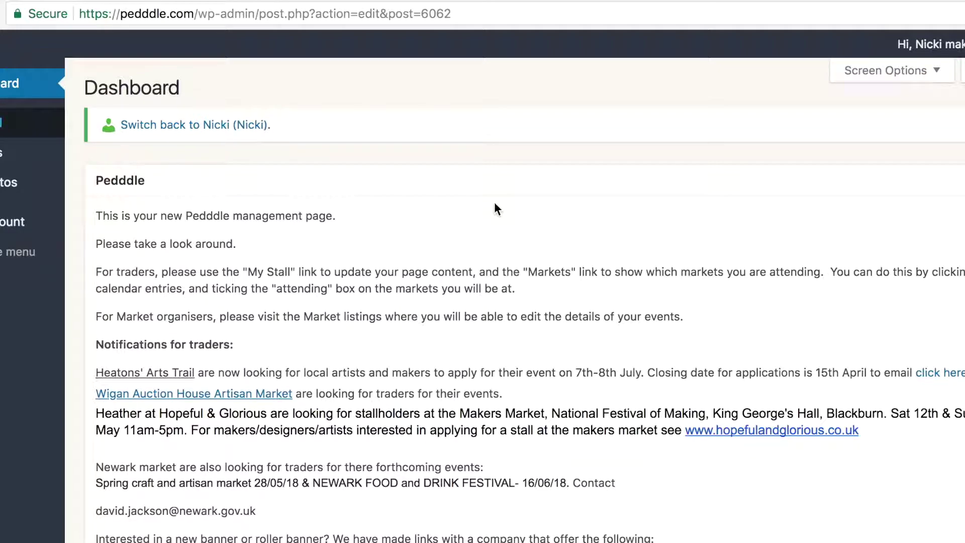
scroll(677, 335, down, 1)
scroll(677, 334, up, 1)
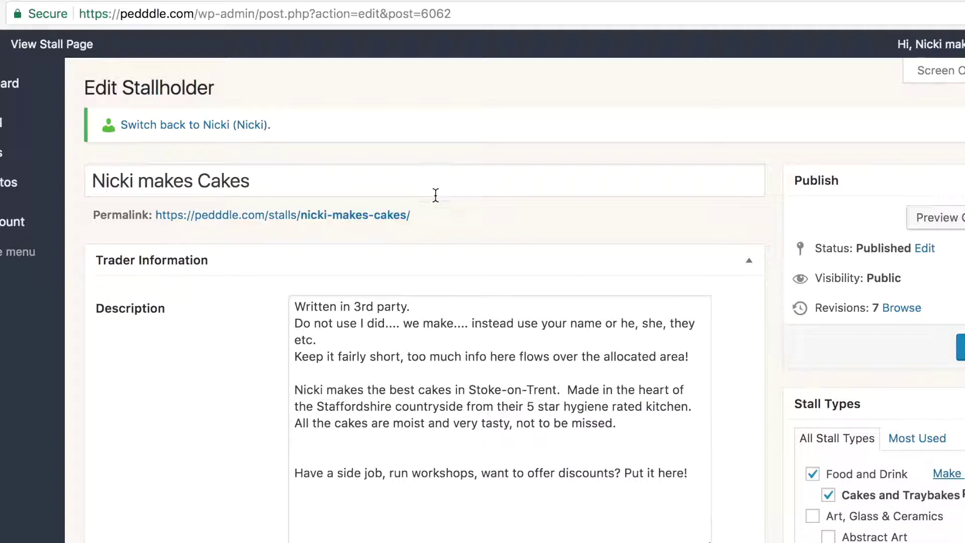
scroll(547, 254, down, 2)
scroll(546, 254, down, 2)
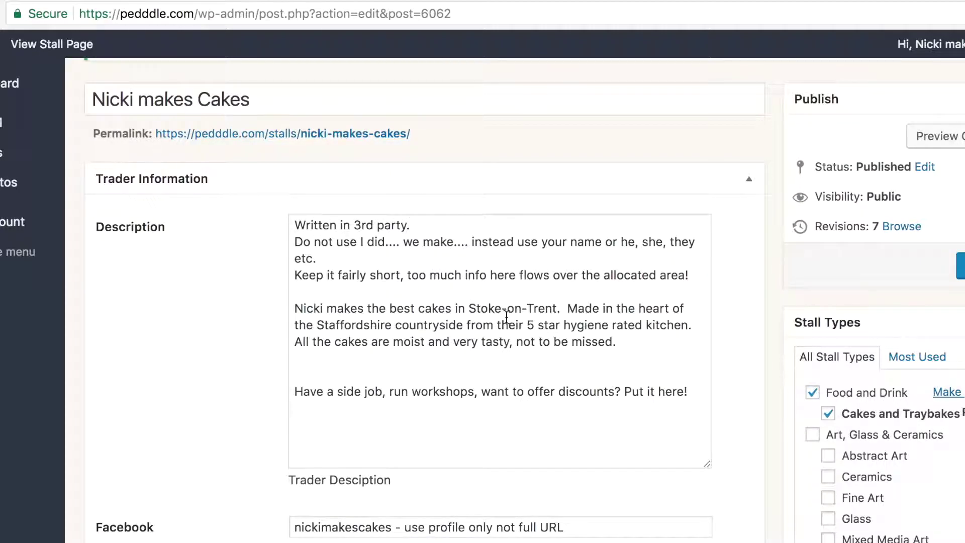
scroll(507, 316, down, 10)
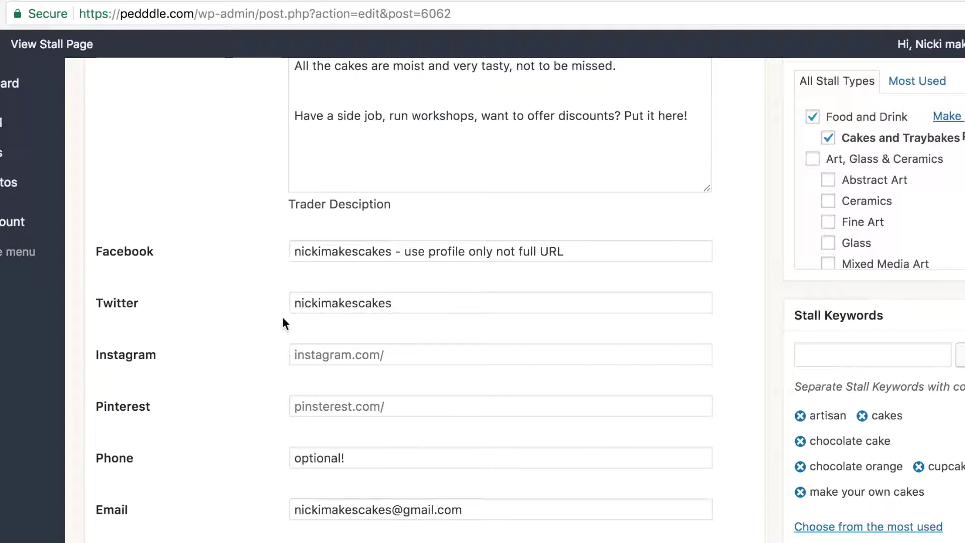
Examine the stall's social media, phone, email, website and location fields.
click(388, 355)
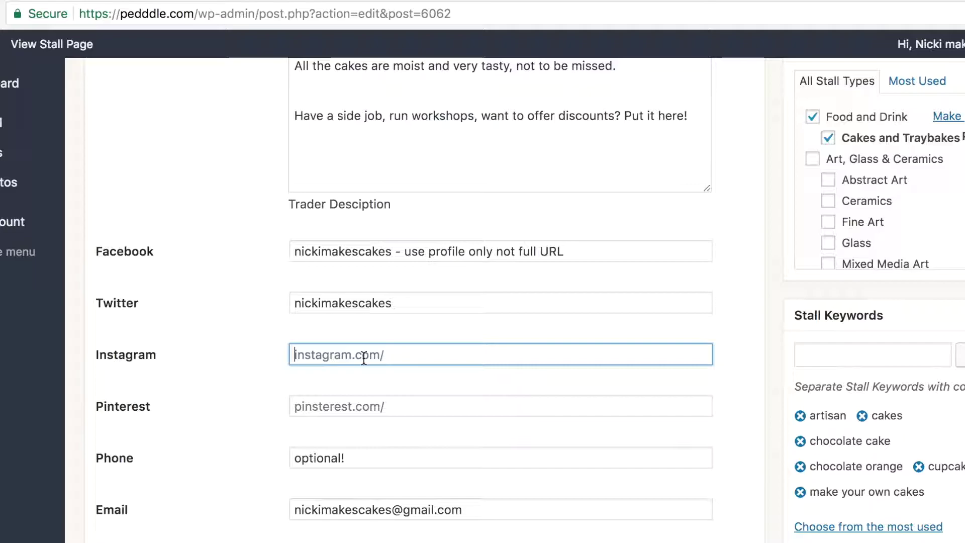
scroll(431, 351, down, 3)
click(388, 325)
click(481, 381)
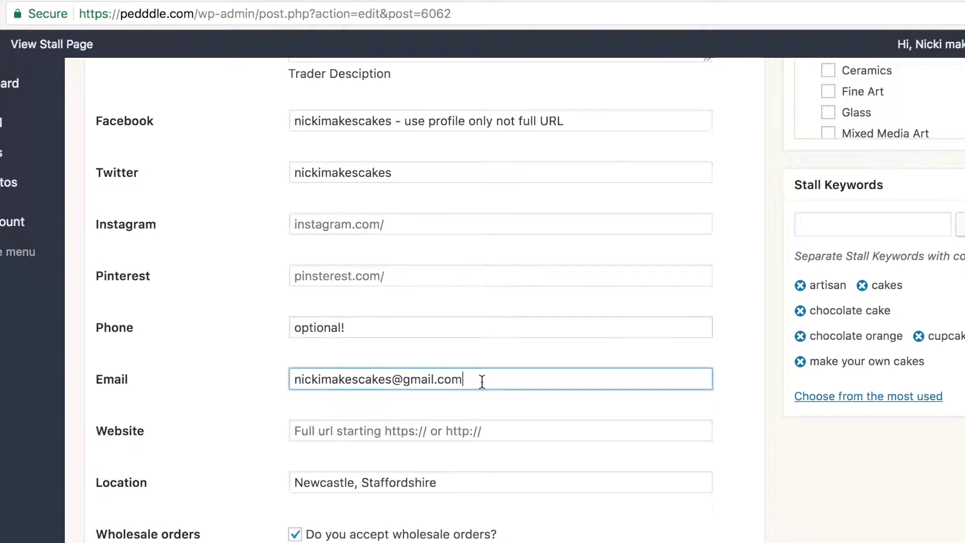
scroll(478, 382, down, 2)
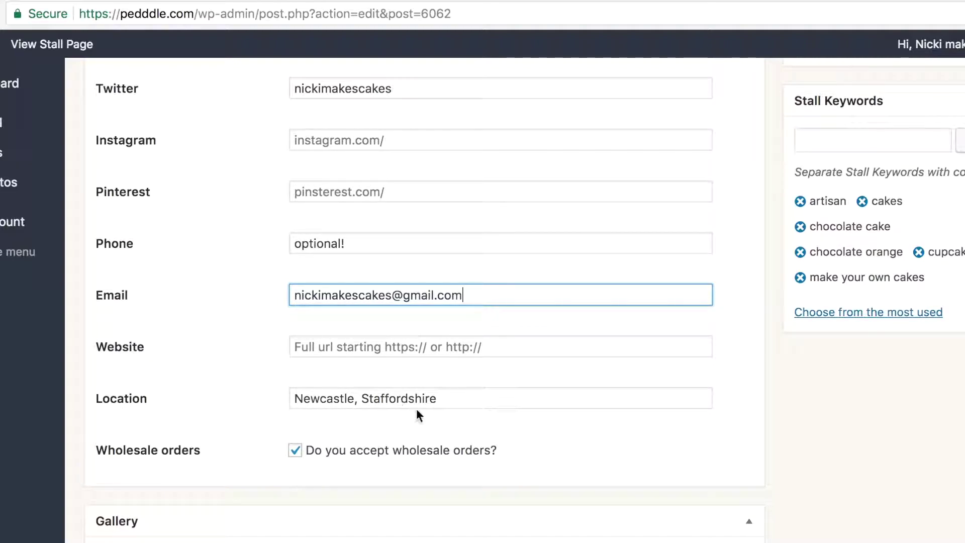
scroll(483, 392, down, 3)
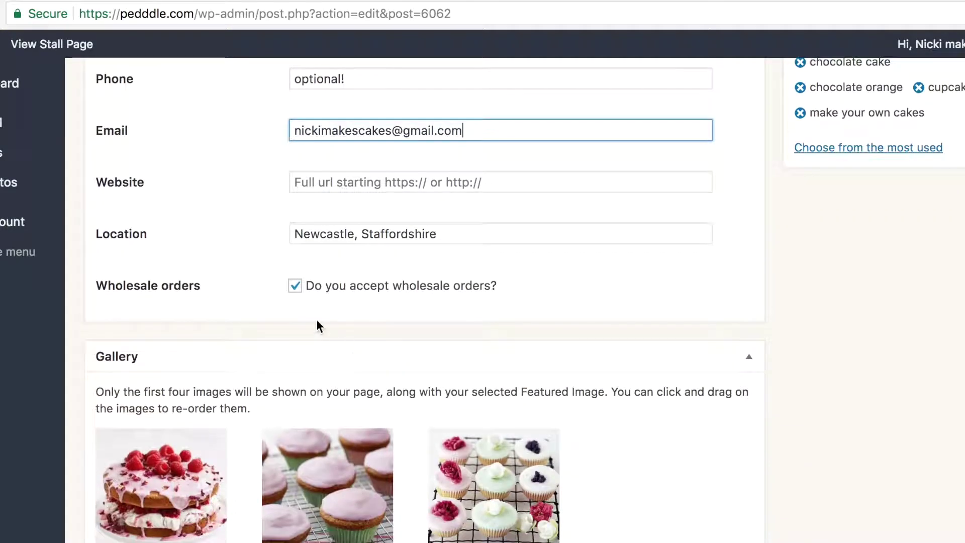
Turn the wholesale orders option off and back on.
click(295, 287)
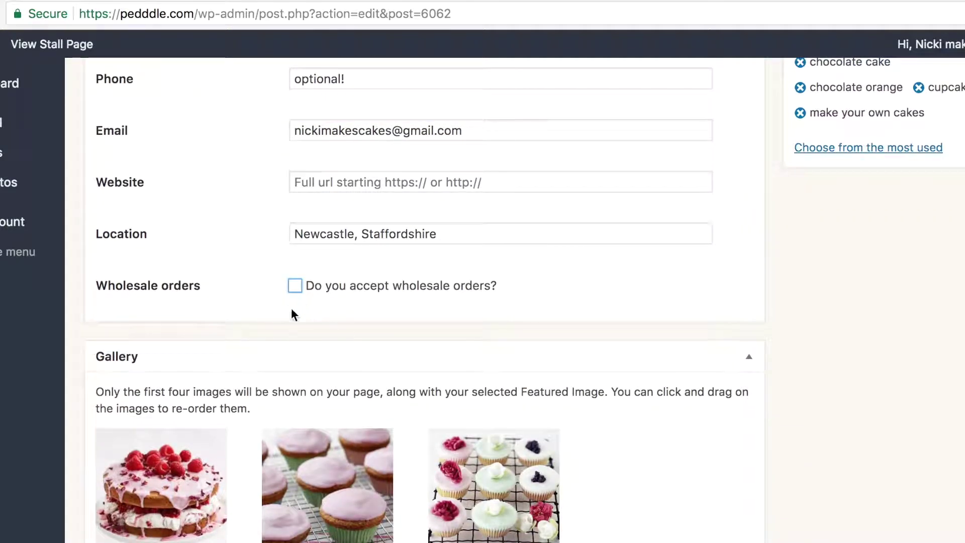
click(295, 286)
scroll(610, 300, down, 3)
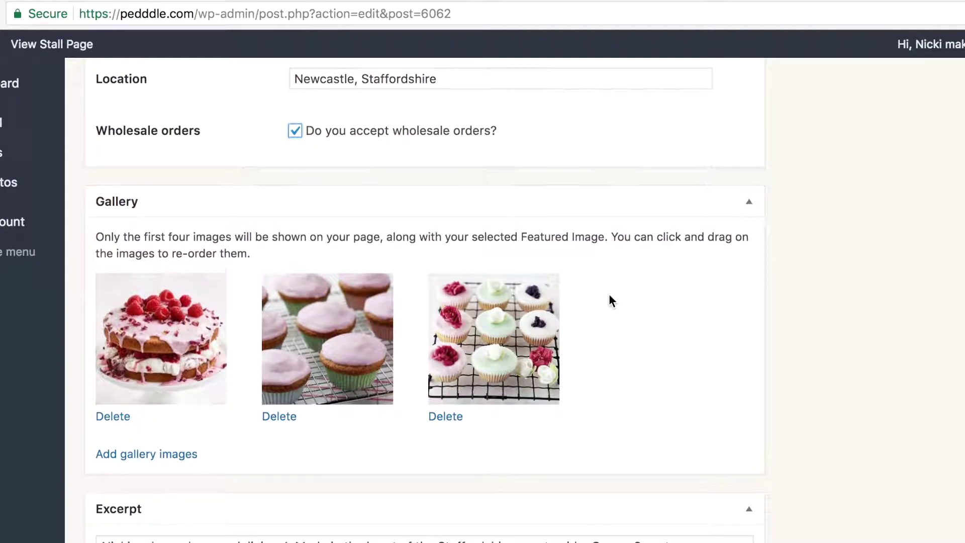
scroll(609, 296, up, 3)
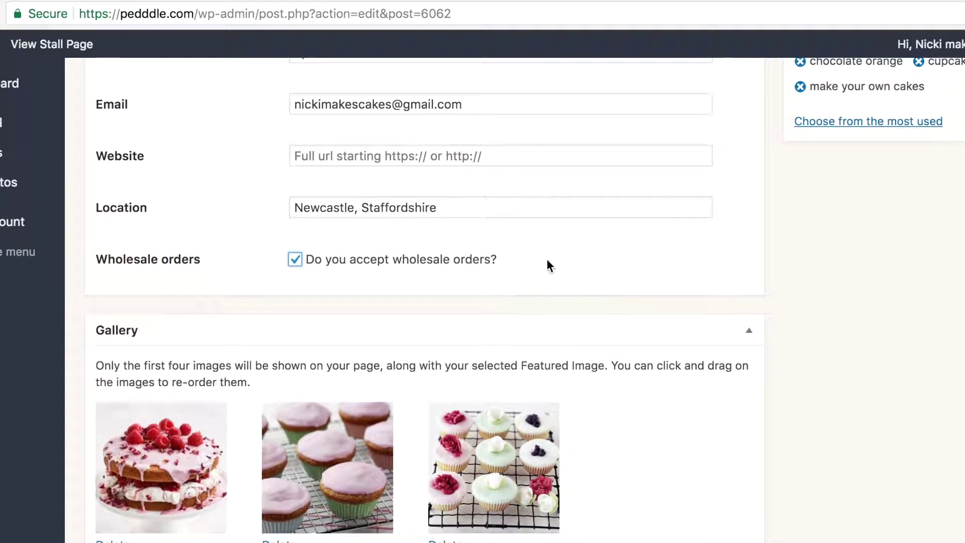
Review the stall's gallery images and place the cursor at the end of the excerpt text.
scroll(547, 252, down, 5)
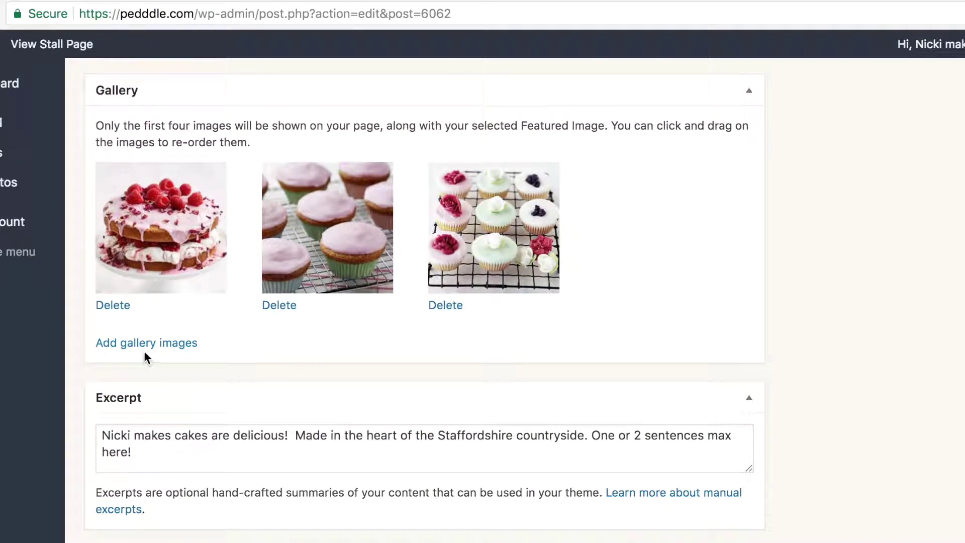
scroll(458, 347, down, 1)
click(183, 412)
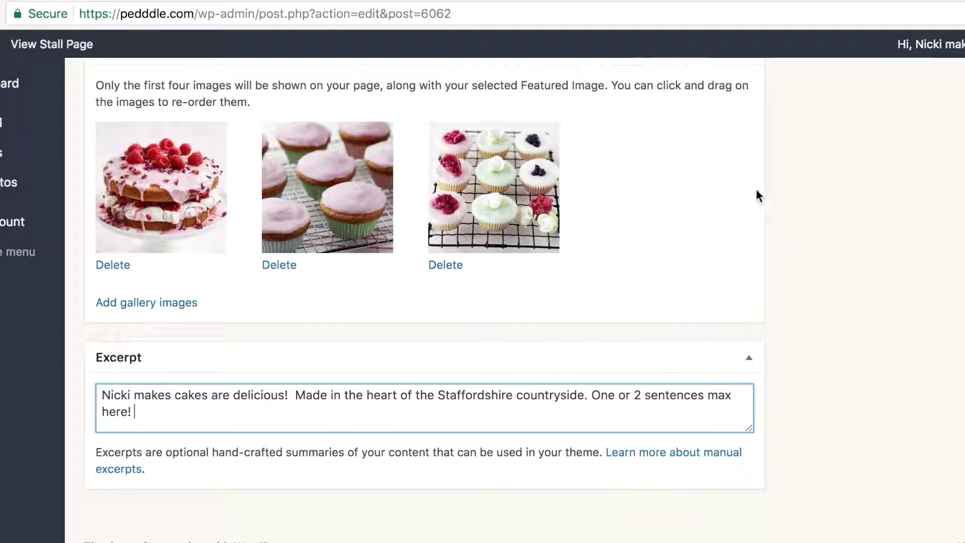
Try the Ceramics and Fine Art stall types and Food and Drink as primary, restoring only Cakes and Traybakes as primary under Food and Drink.
scroll(678, 236, up, 5)
scroll(678, 233, up, 10)
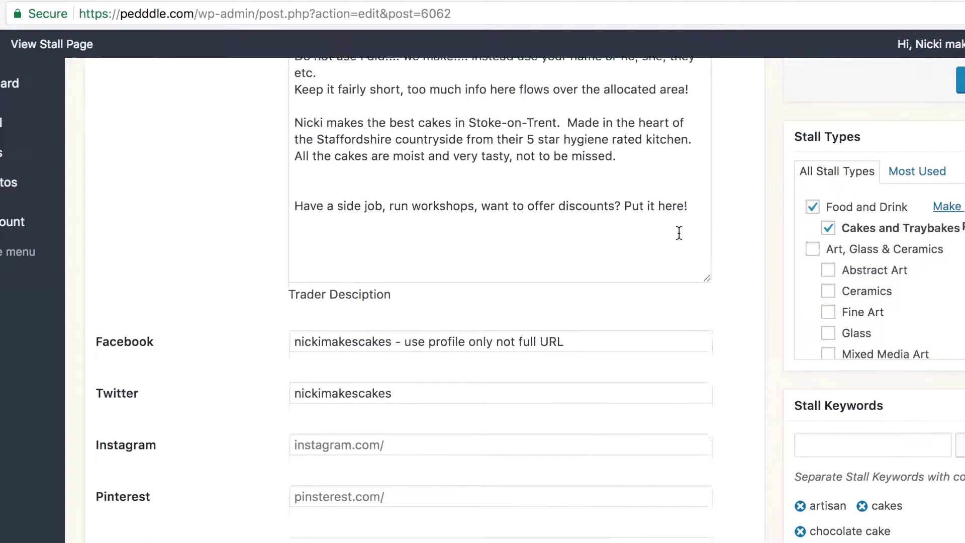
scroll(678, 232, down, 7)
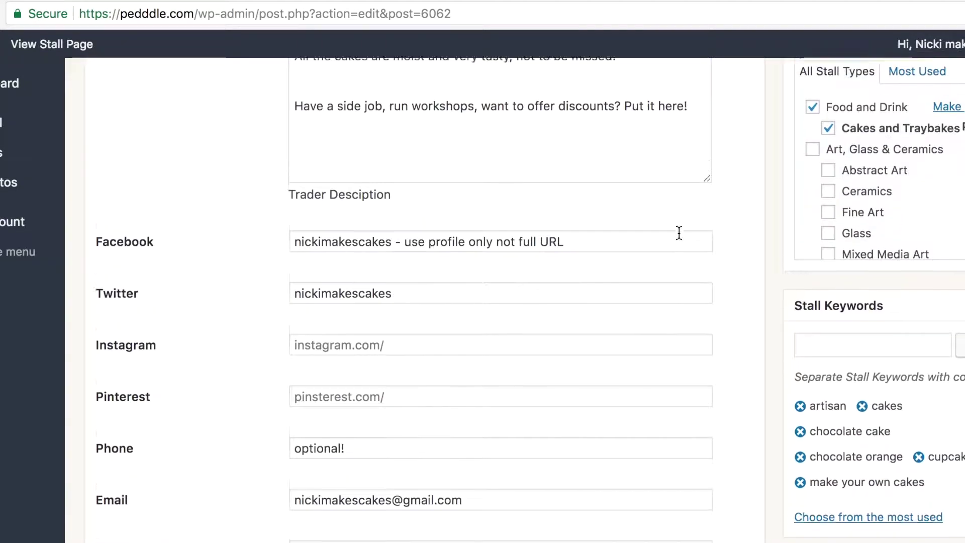
scroll(678, 233, up, 1)
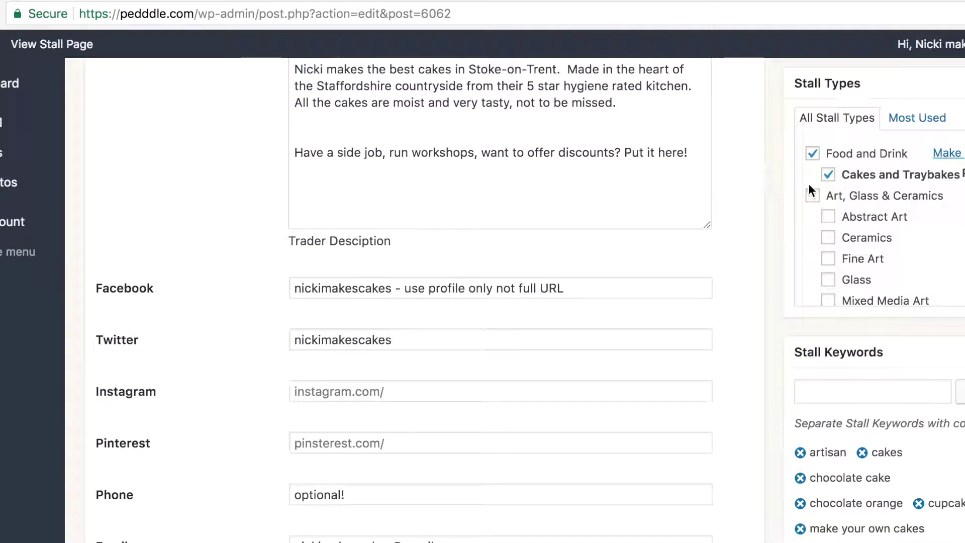
click(828, 238)
click(829, 259)
click(829, 238)
click(829, 259)
click(946, 152)
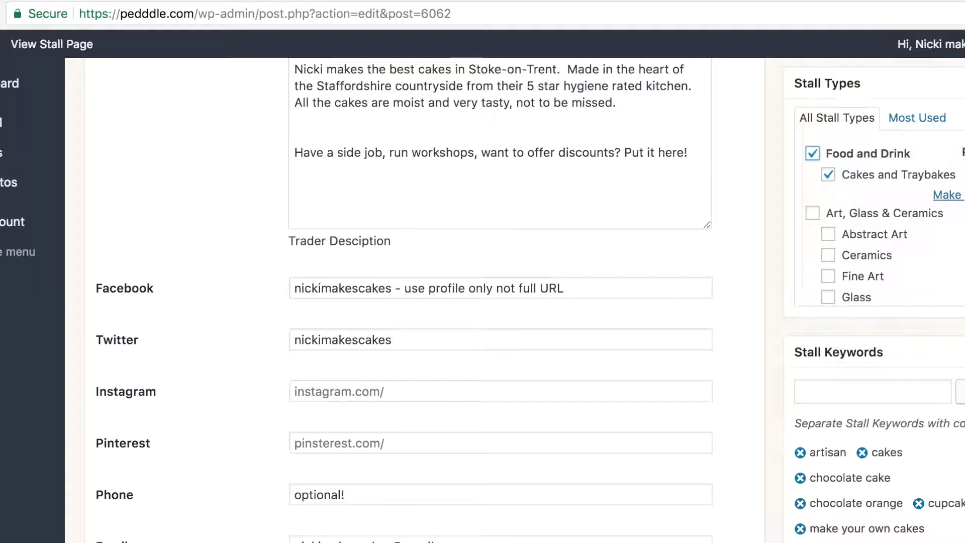
click(947, 195)
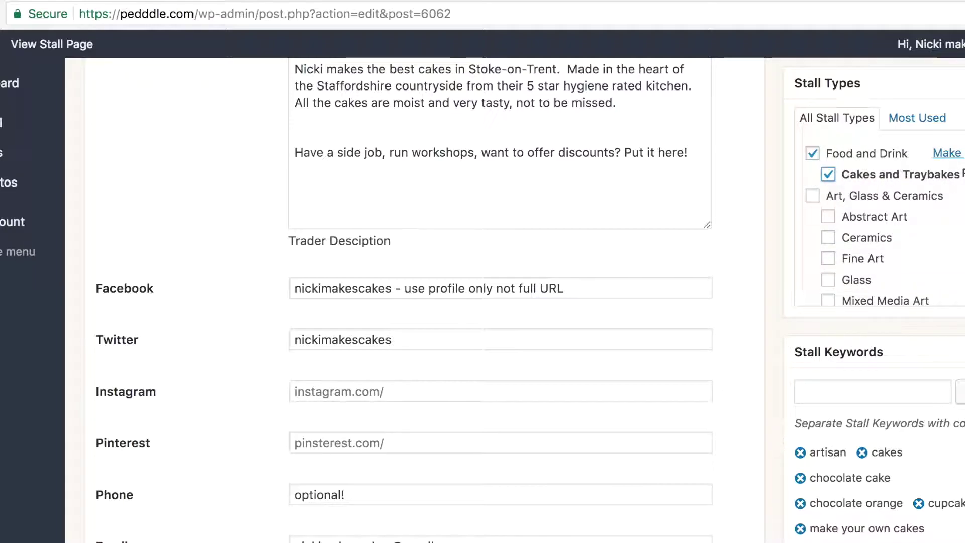
Check the stall keywords and update the published stall listing.
scroll(735, 390, down, 3)
click(810, 232)
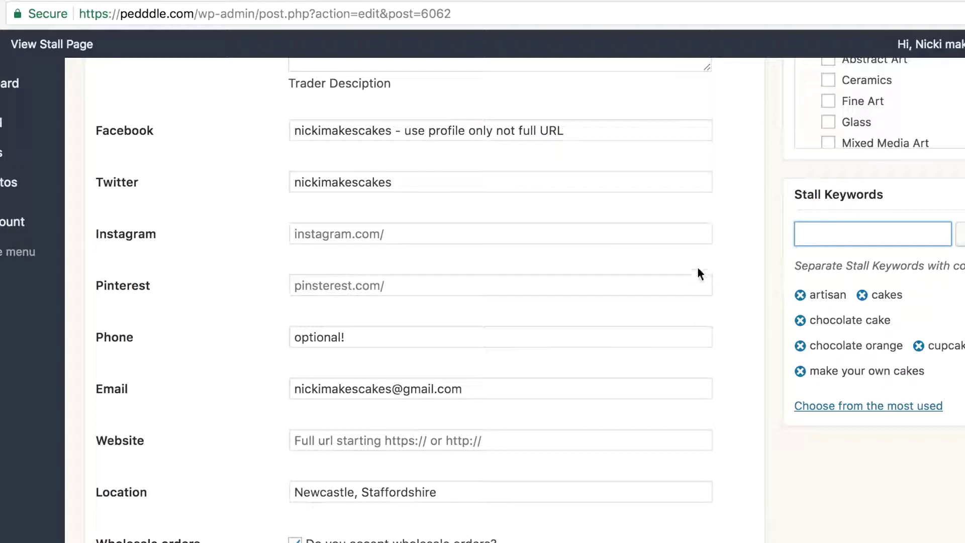
scroll(767, 234, up, 7)
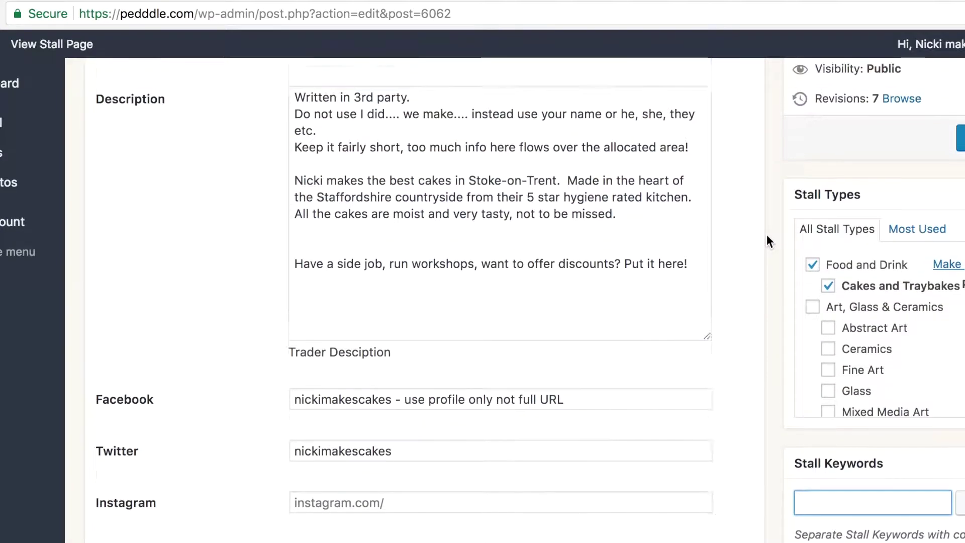
click(961, 320)
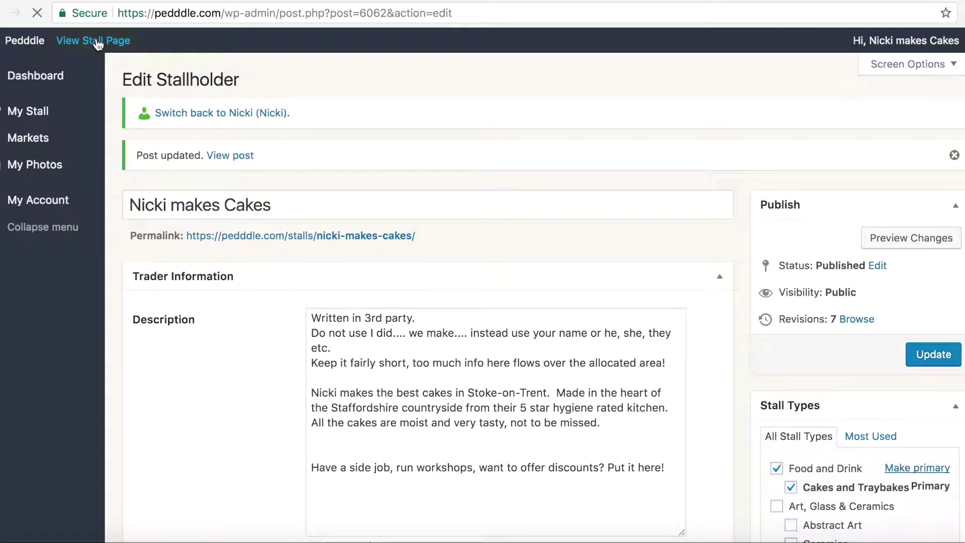
Open the public stall page and examine its introduction, photos, description, social links, contact form, map and upcoming markets.
click(98, 42)
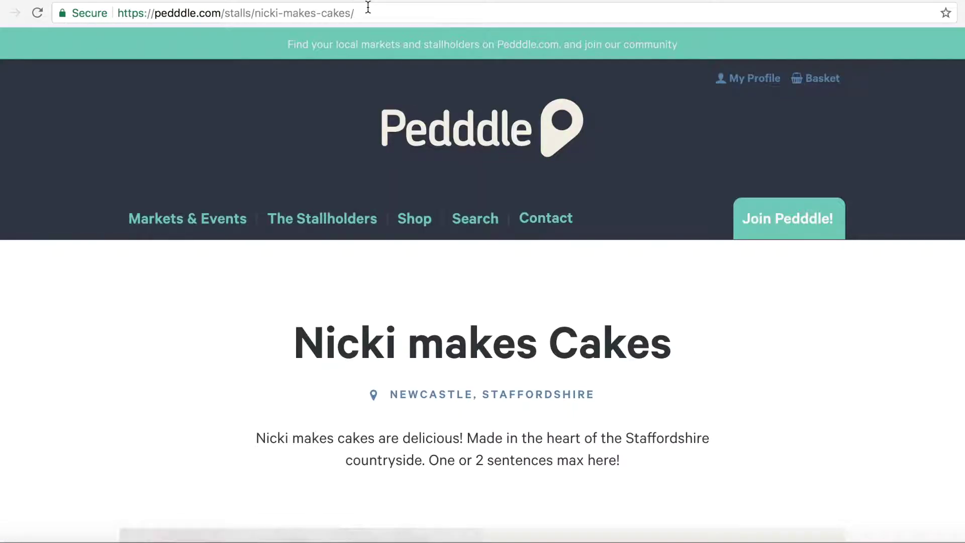
click(367, 11)
click(732, 372)
scroll(755, 395, down, 2)
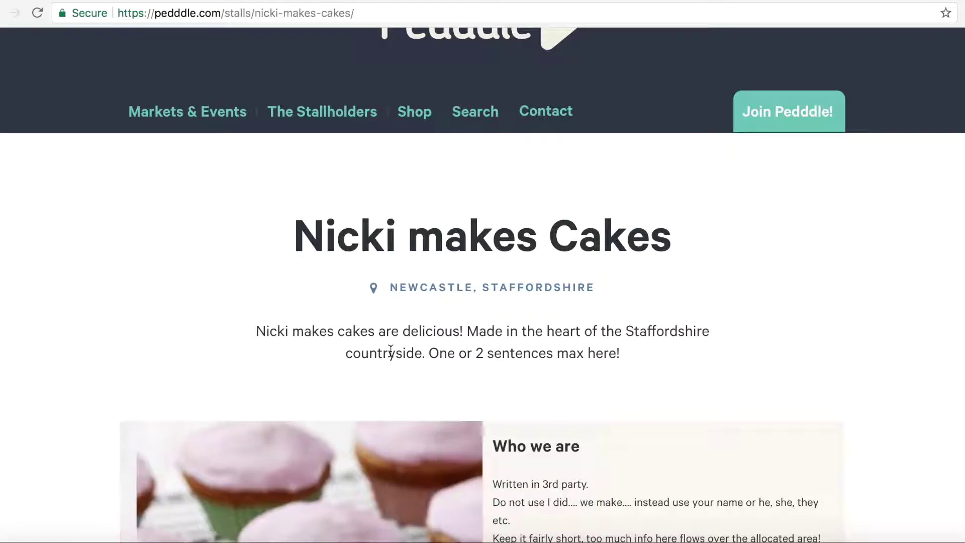
scroll(864, 354, down, 5)
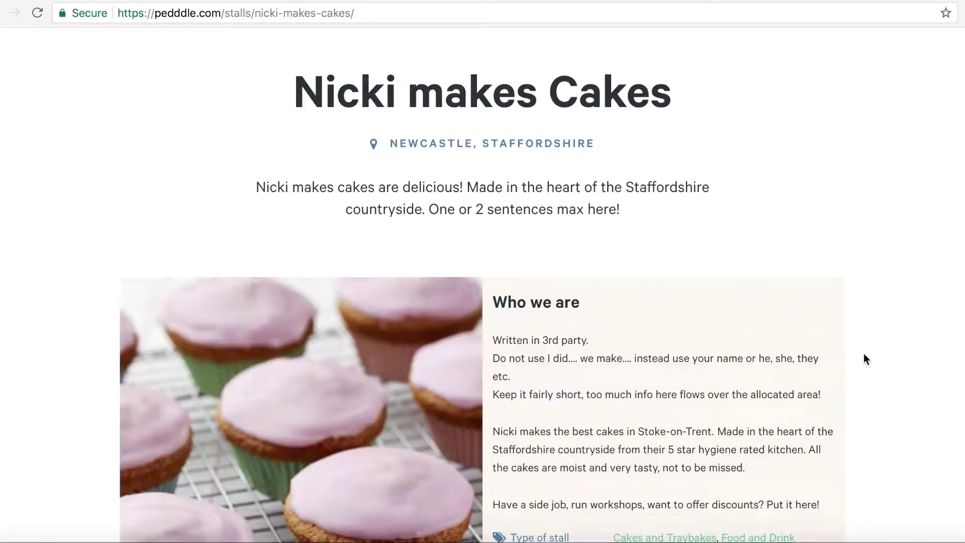
scroll(575, 282, down, 3)
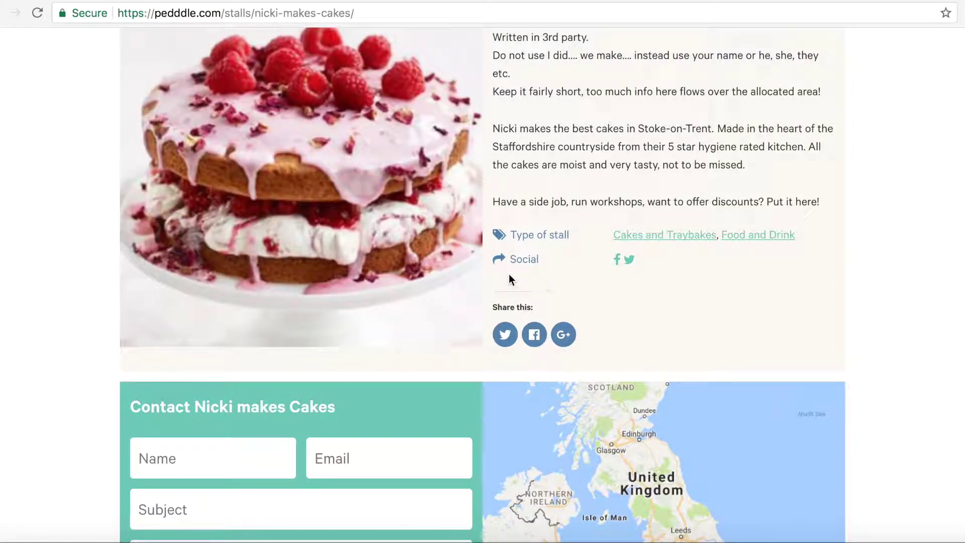
scroll(629, 284, down, 1)
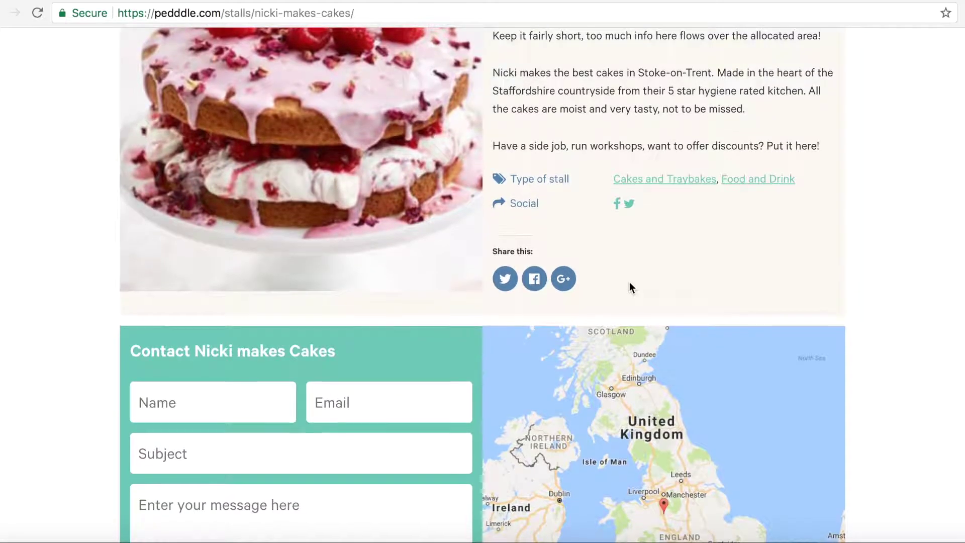
scroll(396, 297, down, 2)
scroll(387, 438, down, 3)
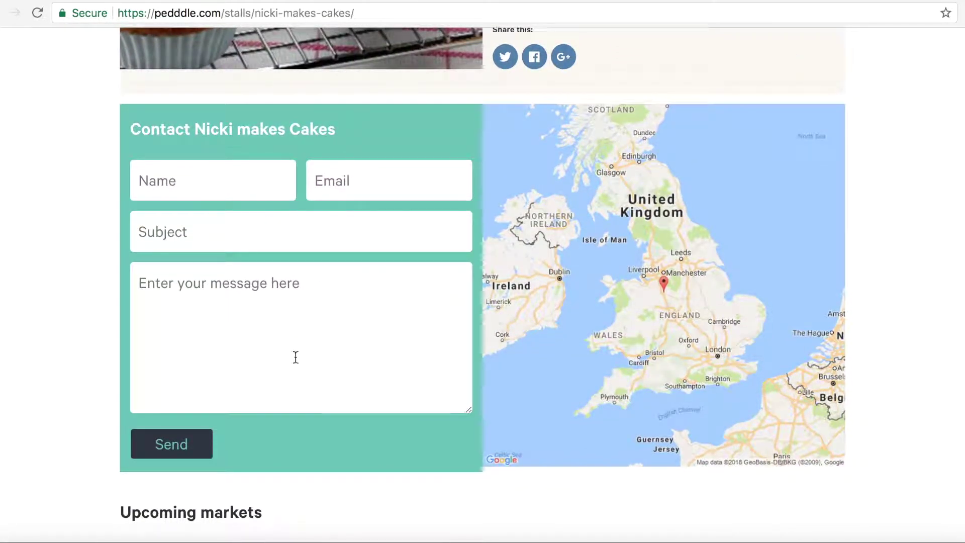
scroll(304, 354, down, 3)
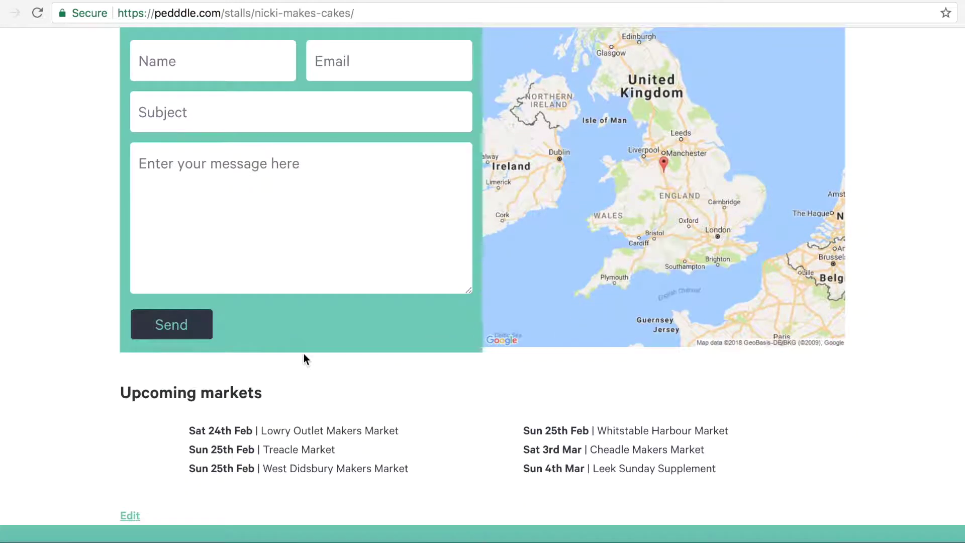
Look over the public stall page again, from its title and introduction down to the upcoming markets.
scroll(304, 353, up, 10)
scroll(304, 354, up, 10)
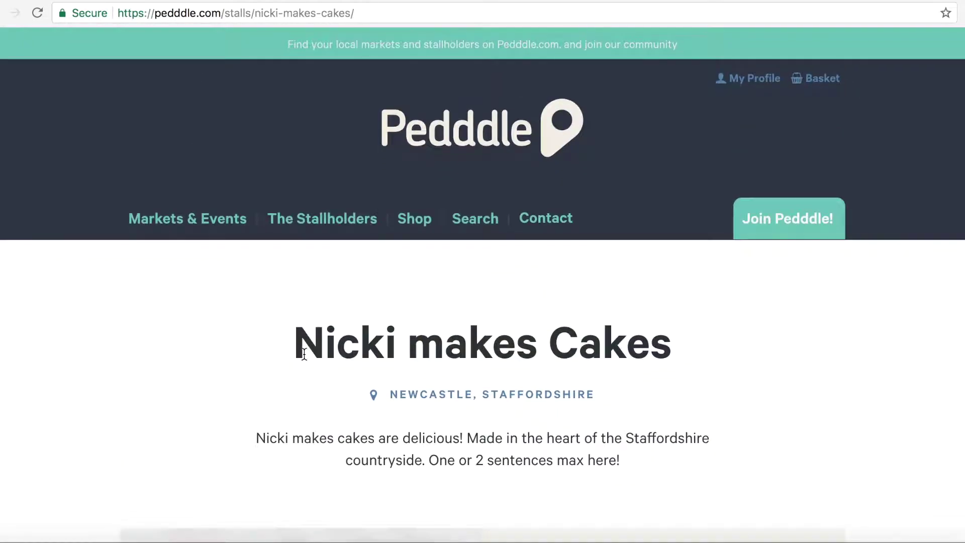
scroll(304, 354, down, 1)
scroll(304, 357, down, 15)
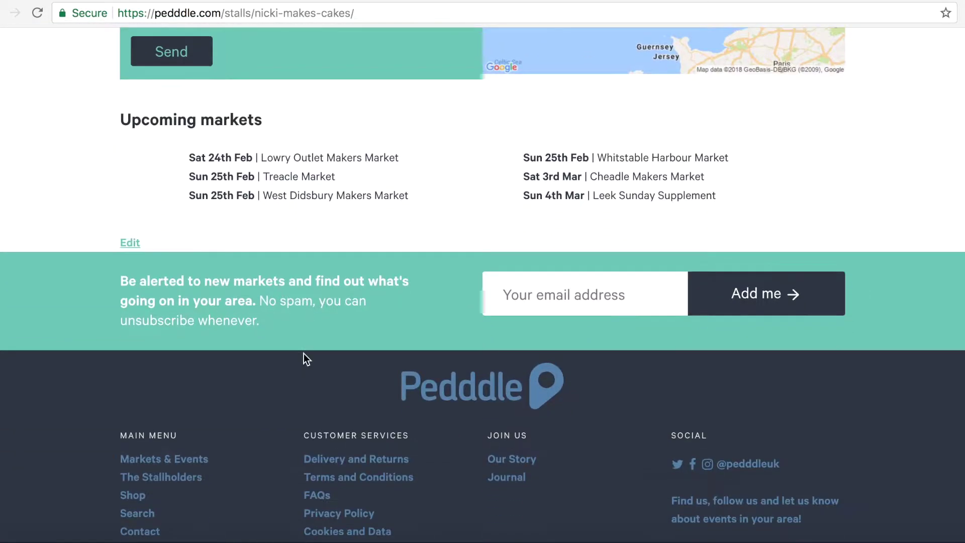
scroll(304, 354, up, 3)
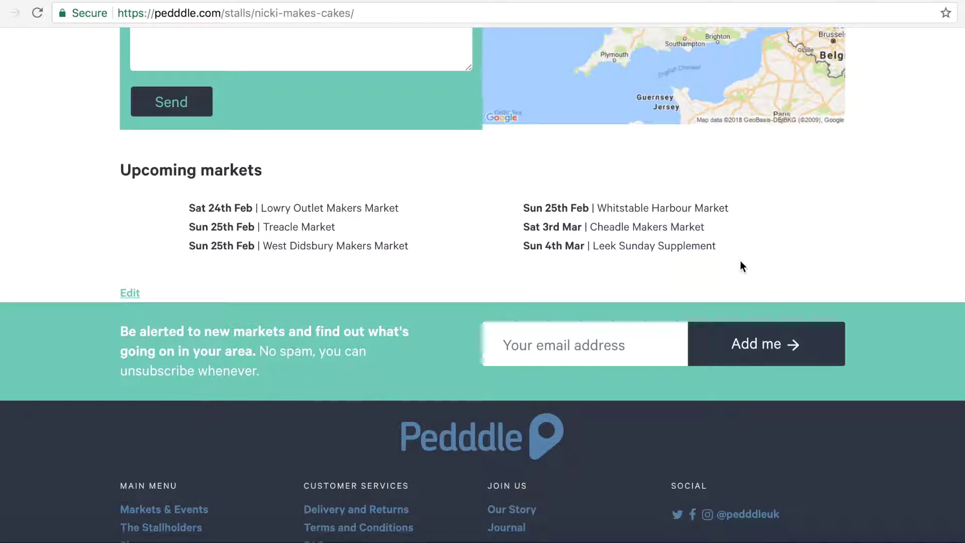
scroll(837, 222, up, 8)
scroll(897, 220, up, 10)
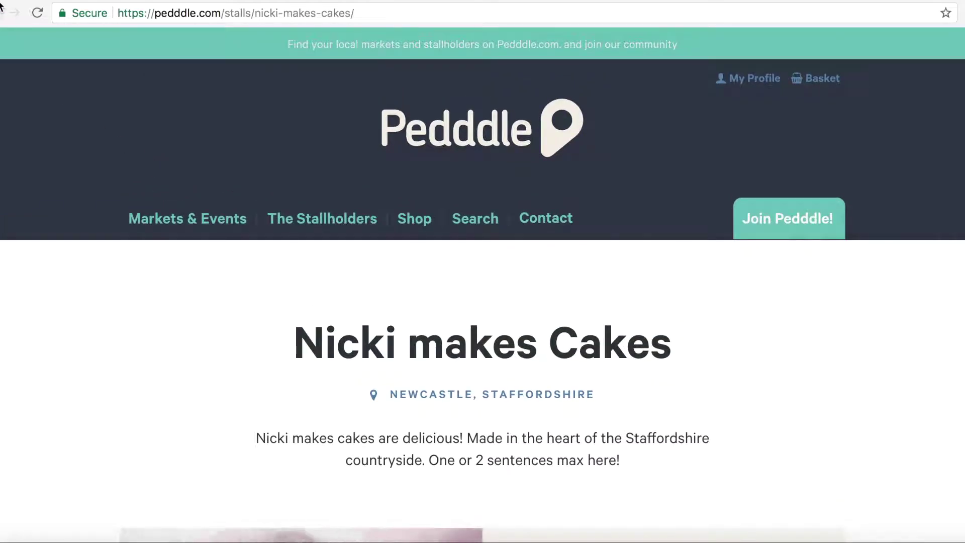
Go back to the stall editor and open the calendar view of the markets.
click(2, 13)
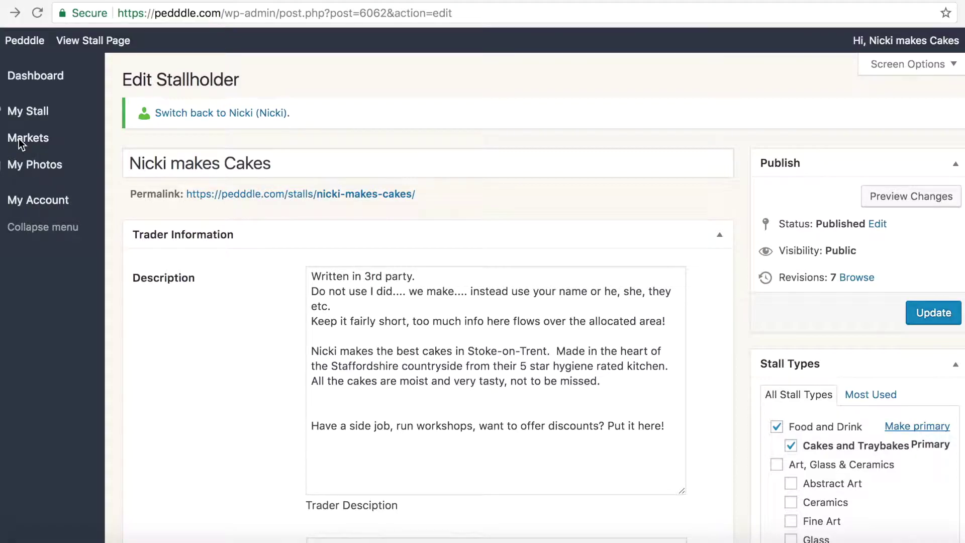
mouse_move(19, 144)
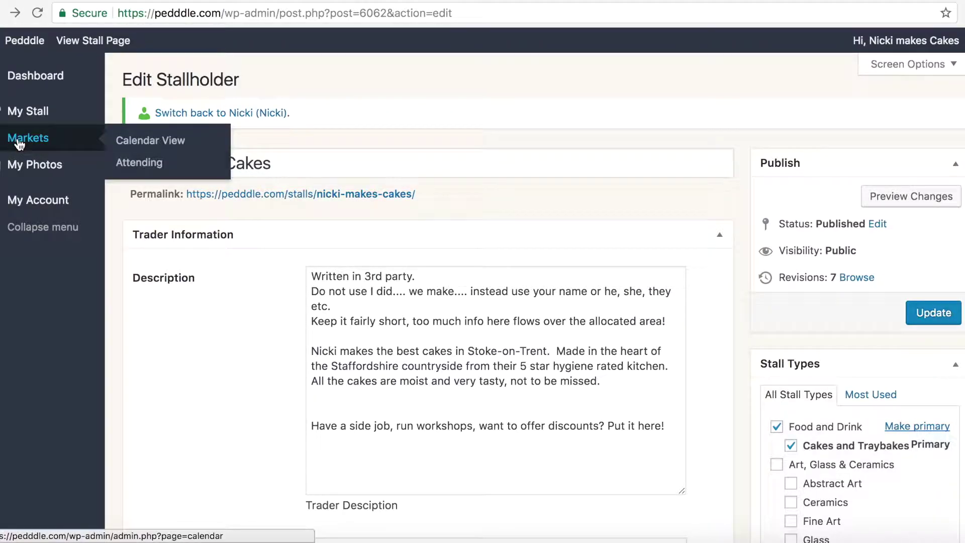
click(154, 145)
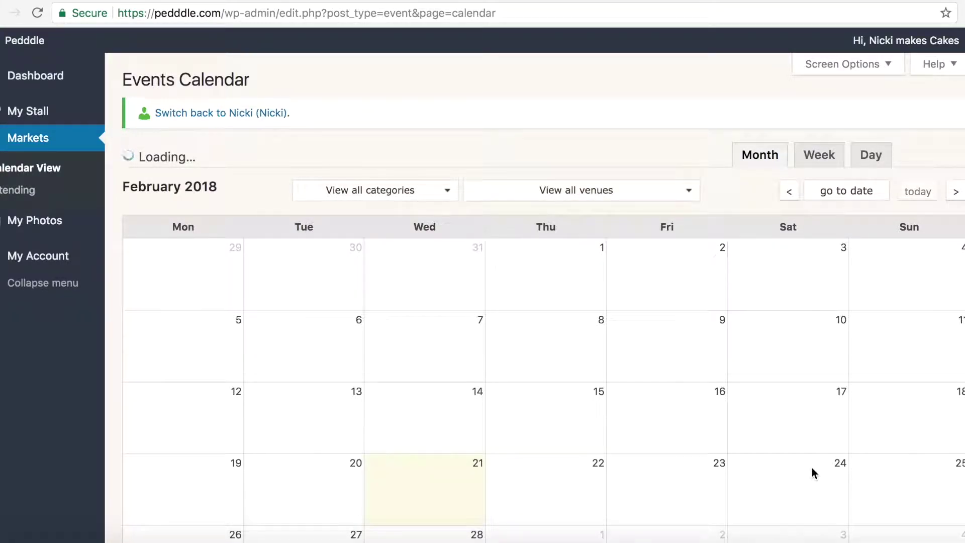
Mark the stall as attending the Baltic Market on Saturday 24 February 2018 and save the attendance.
scroll(813, 469, down, 8)
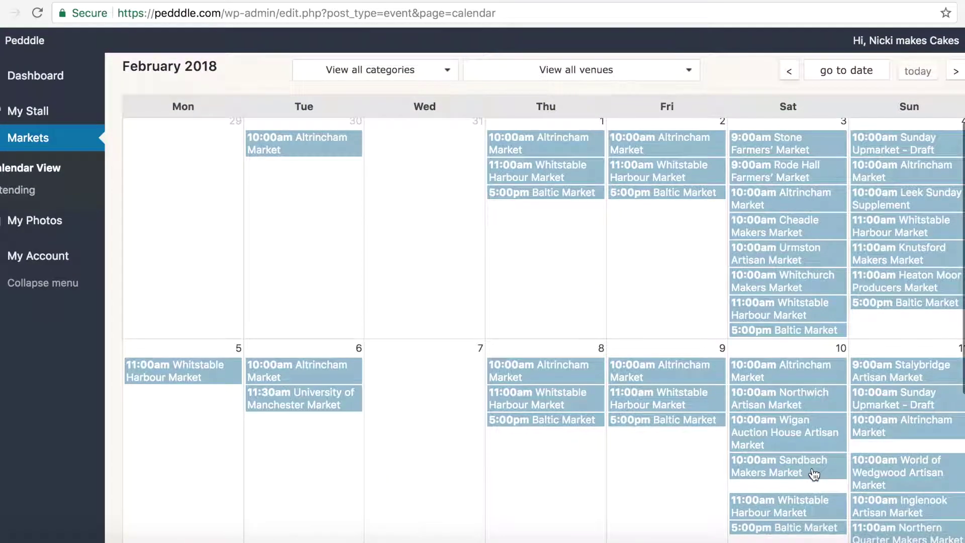
scroll(813, 474, down, 3)
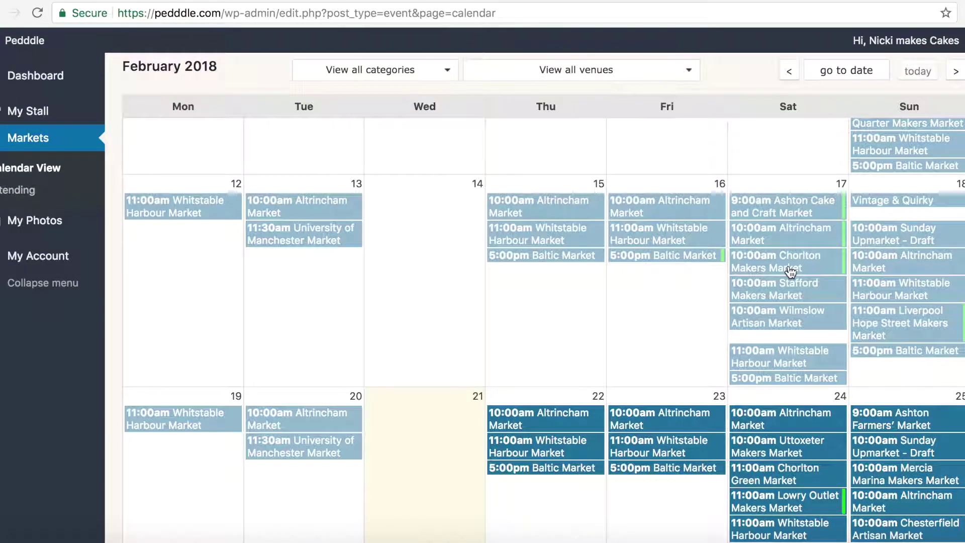
scroll(790, 271, down, 4)
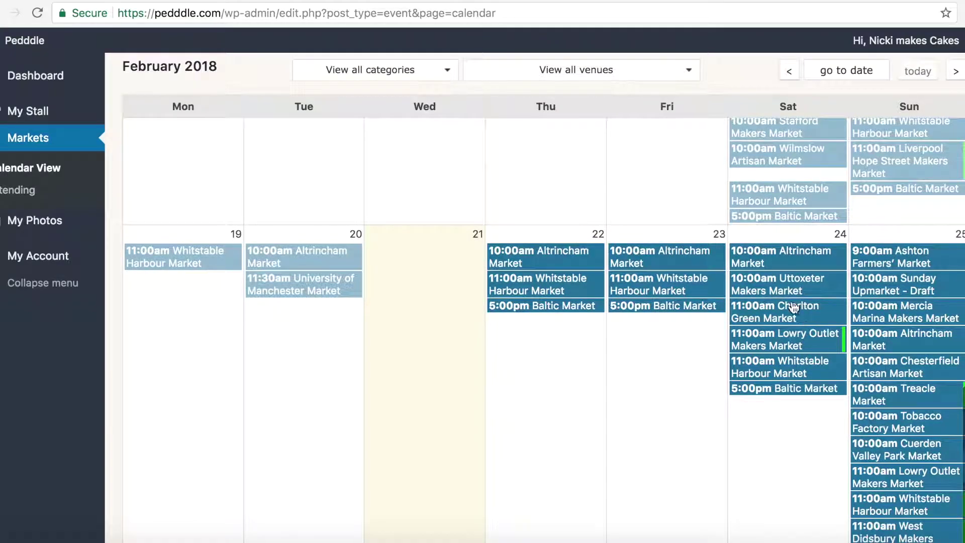
scroll(783, 355, down, 1)
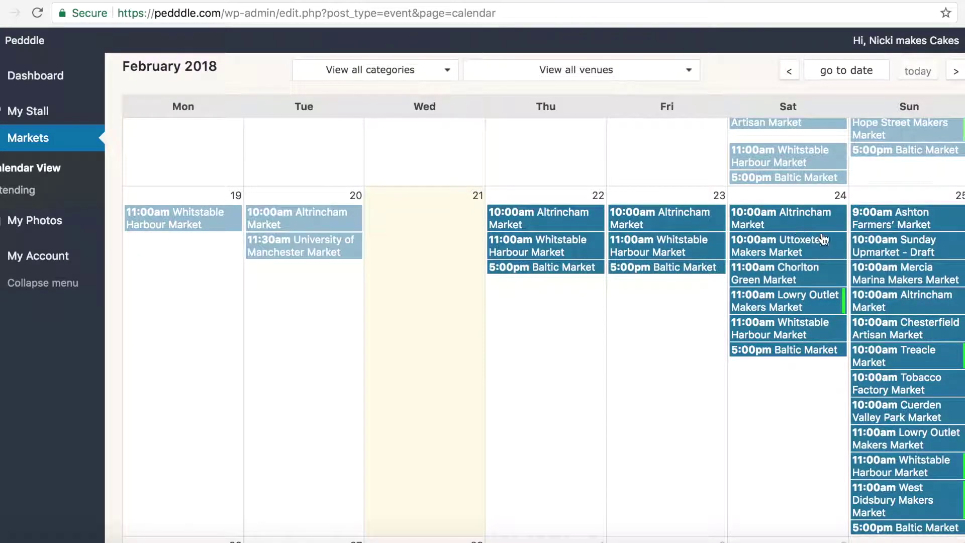
scroll(912, 393, down, 1)
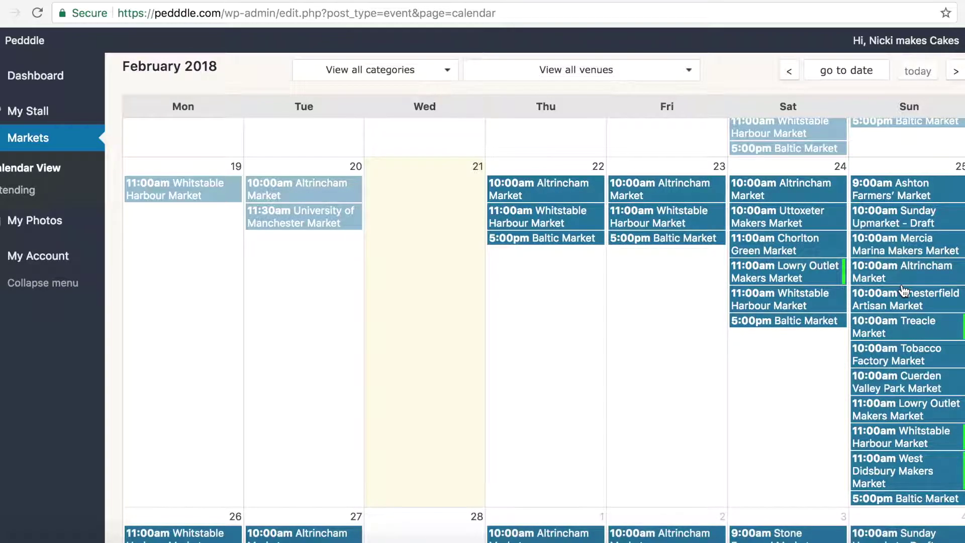
scroll(904, 290, down, 2)
scroll(903, 290, up, 1)
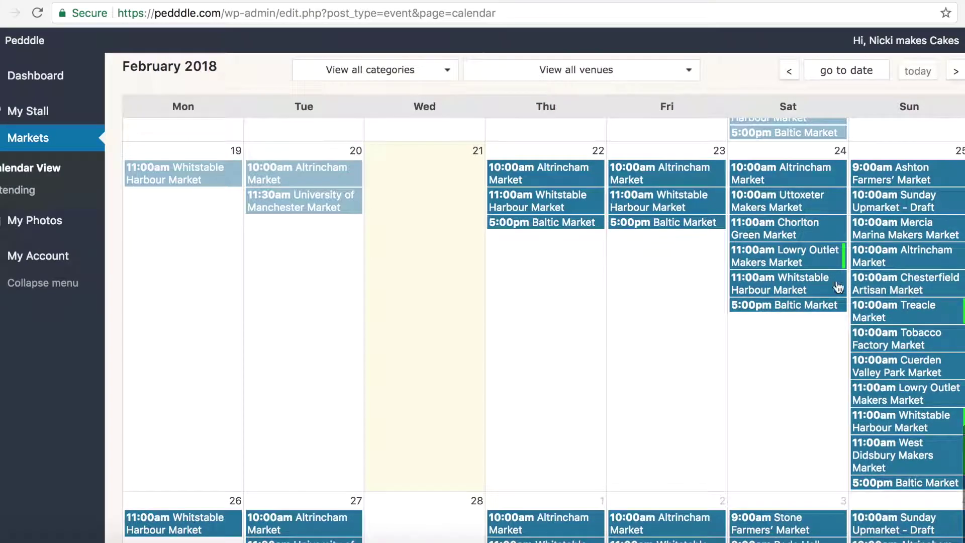
click(802, 305)
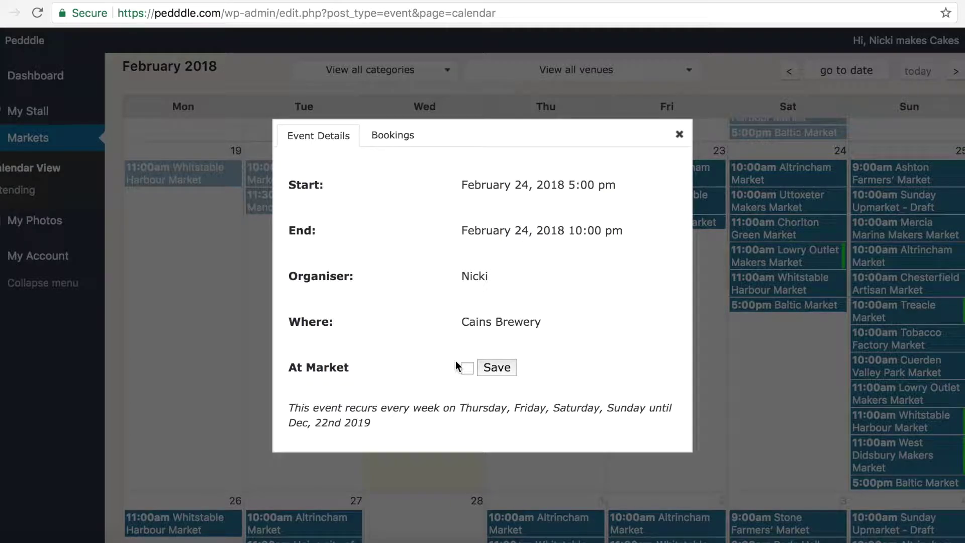
click(467, 369)
click(497, 368)
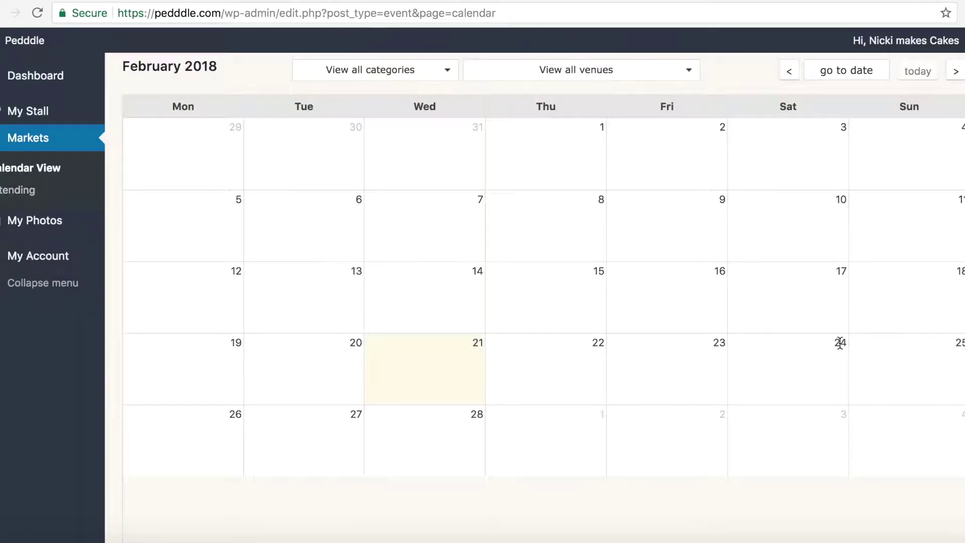
Examine the February 2018 month calendar for the attendance markers on the late February and early March markets.
scroll(841, 349, down, 10)
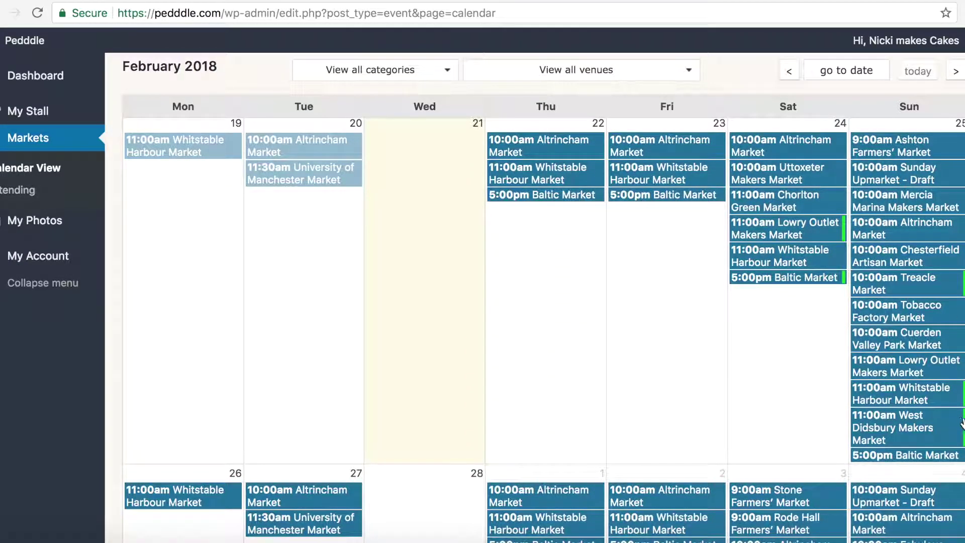
scroll(926, 261, down, 5)
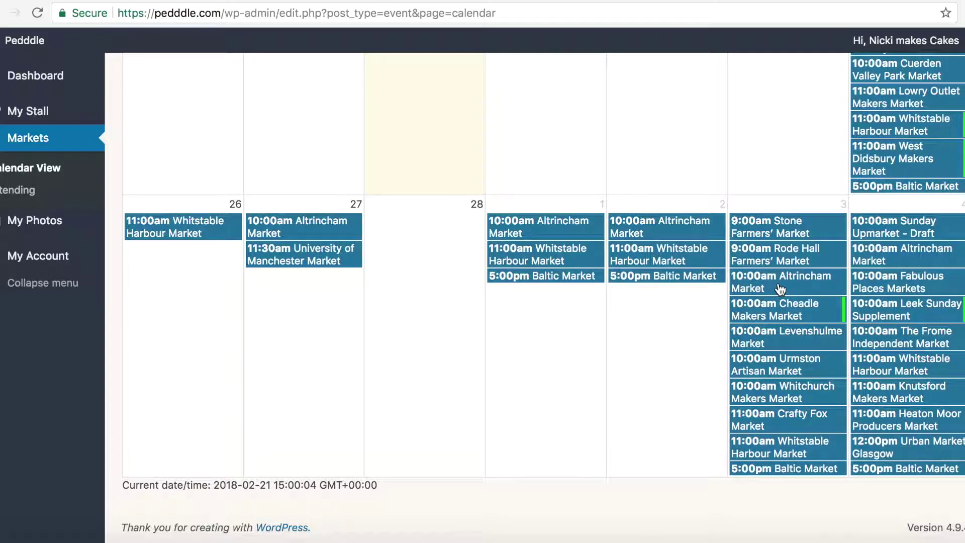
scroll(780, 289, up, 5)
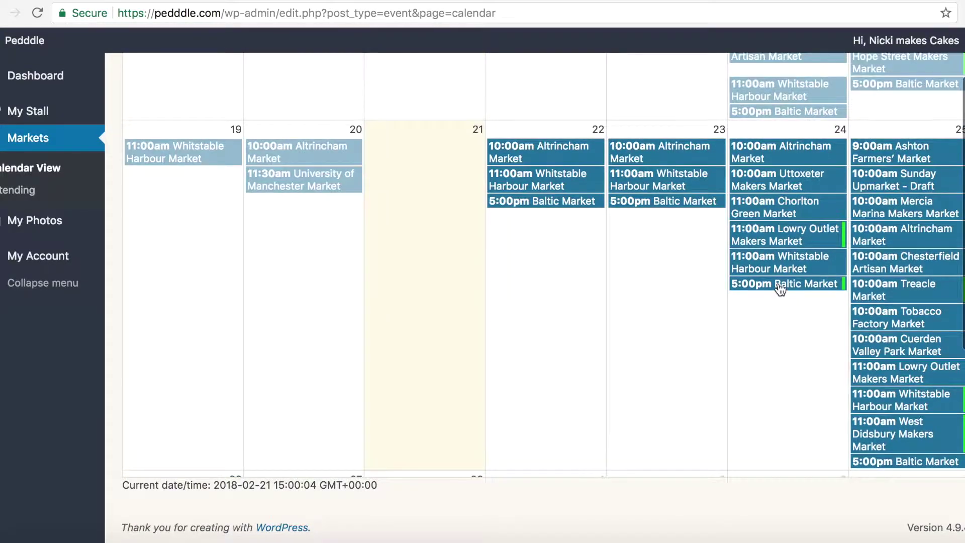
scroll(780, 289, down, 1)
scroll(780, 289, up, 1)
scroll(781, 289, down, 5)
scroll(779, 288, up, 12)
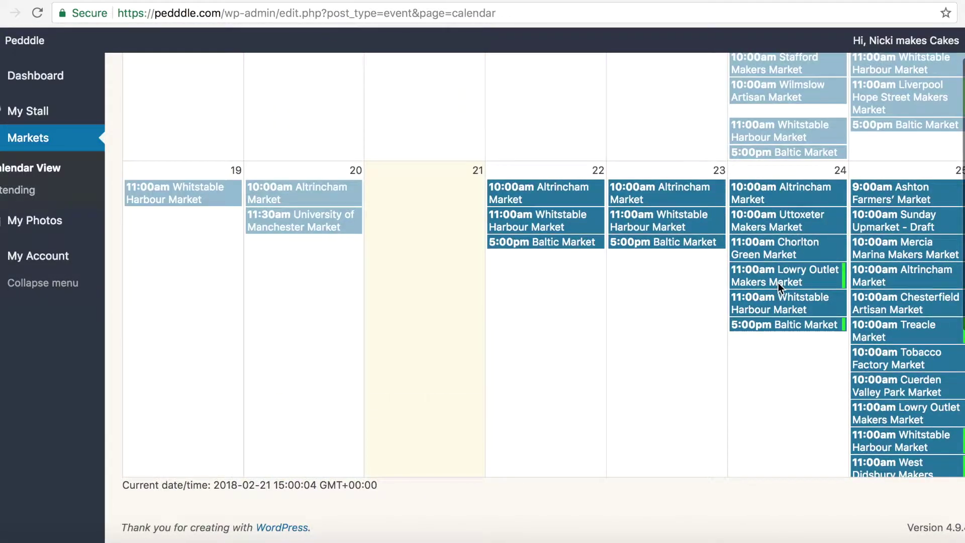
scroll(778, 283, up, 10)
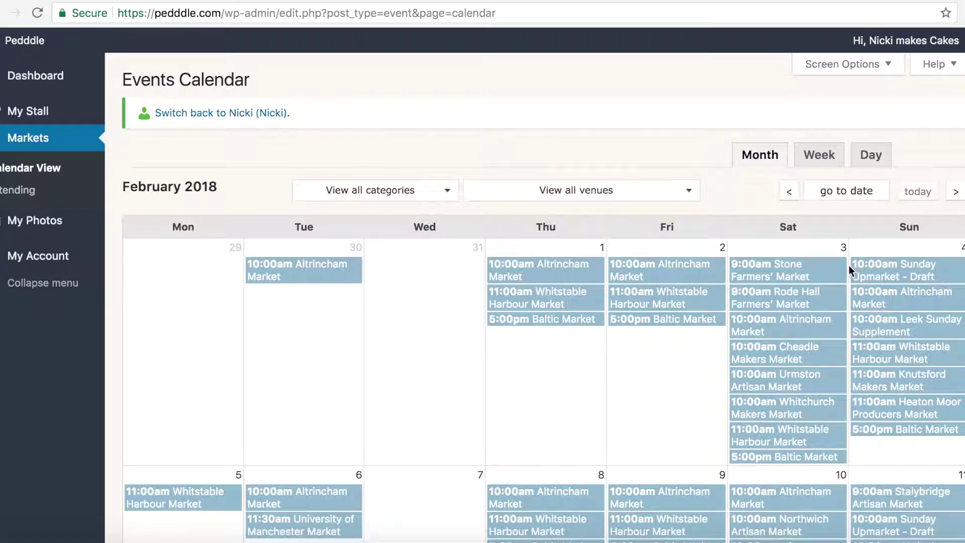
click(763, 156)
In the future market attendance list, bulk-mark Chorlton Green Market, Ashton Farmers' Market and Cuerden Valley Park Market as attending.
click(10, 197)
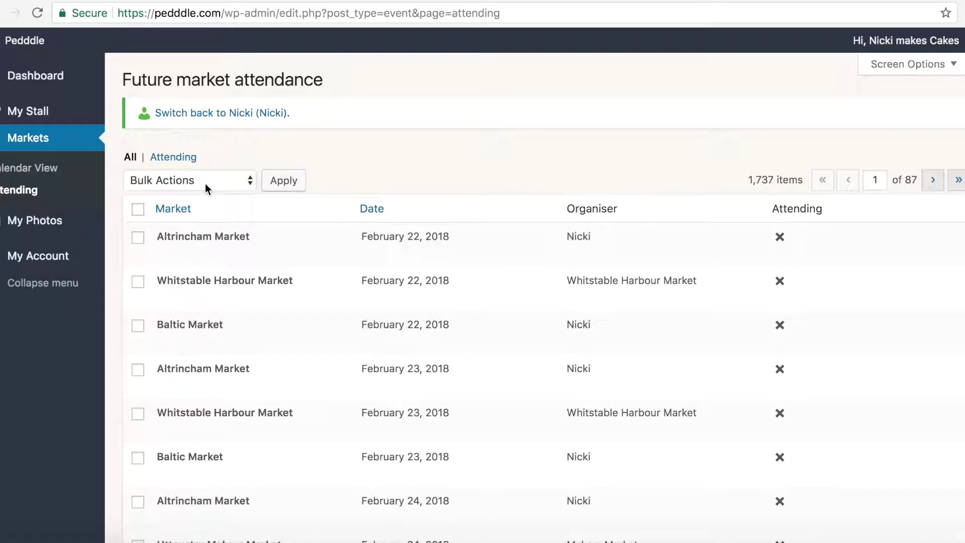
scroll(300, 358, down, 3)
scroll(299, 357, down, 5)
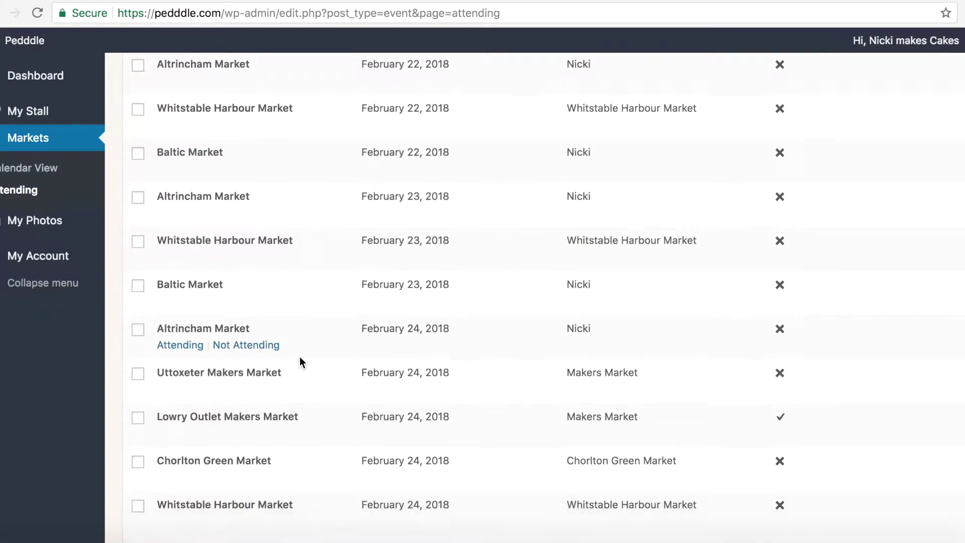
scroll(397, 464, down, 8)
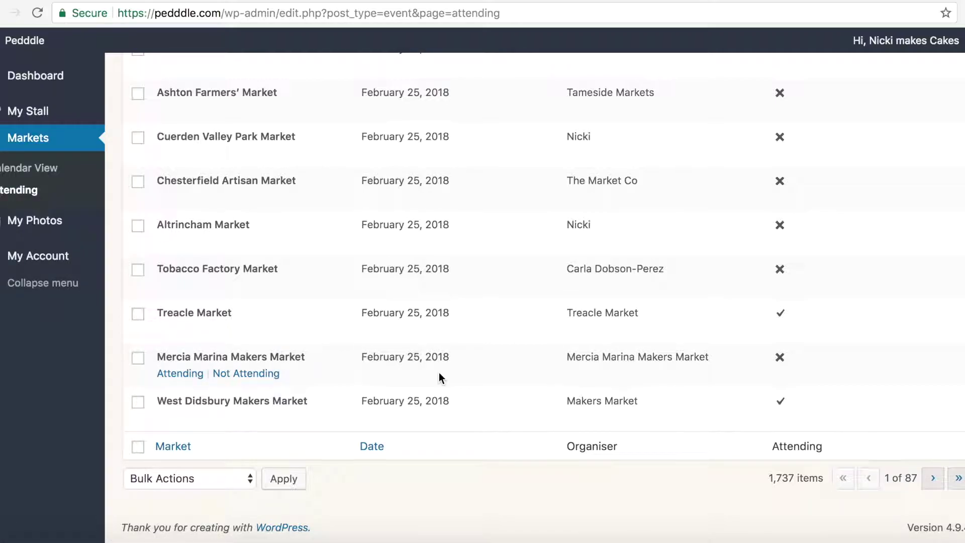
scroll(439, 375, up, 5)
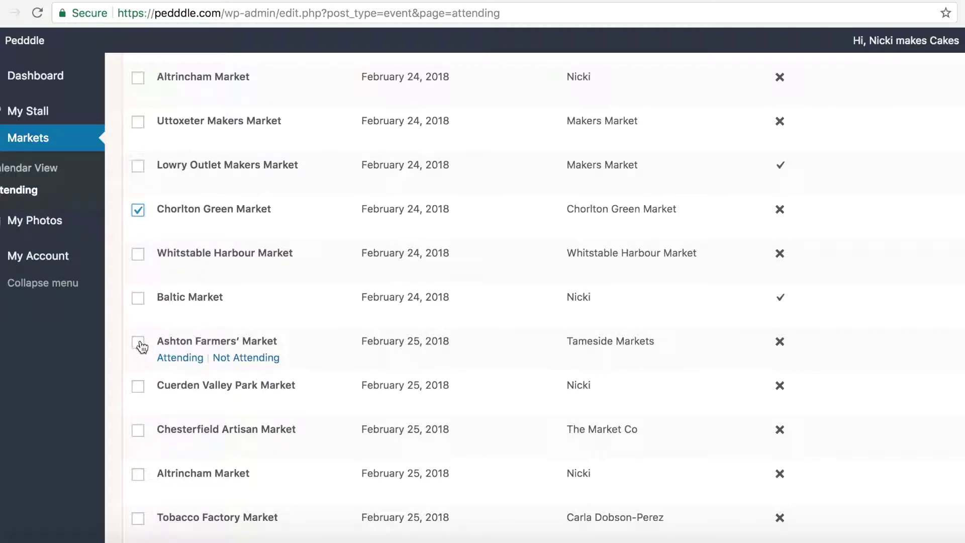
click(139, 386)
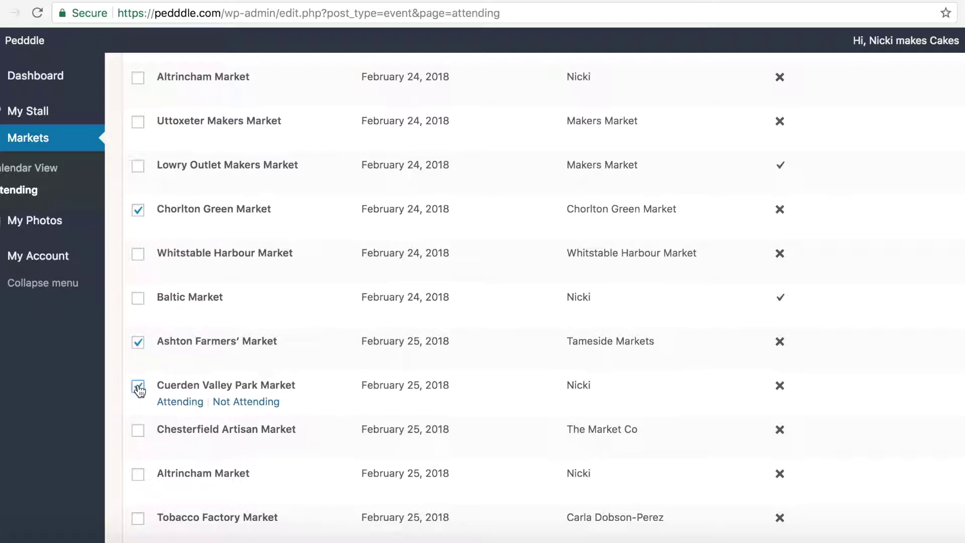
scroll(265, 430, up, 8)
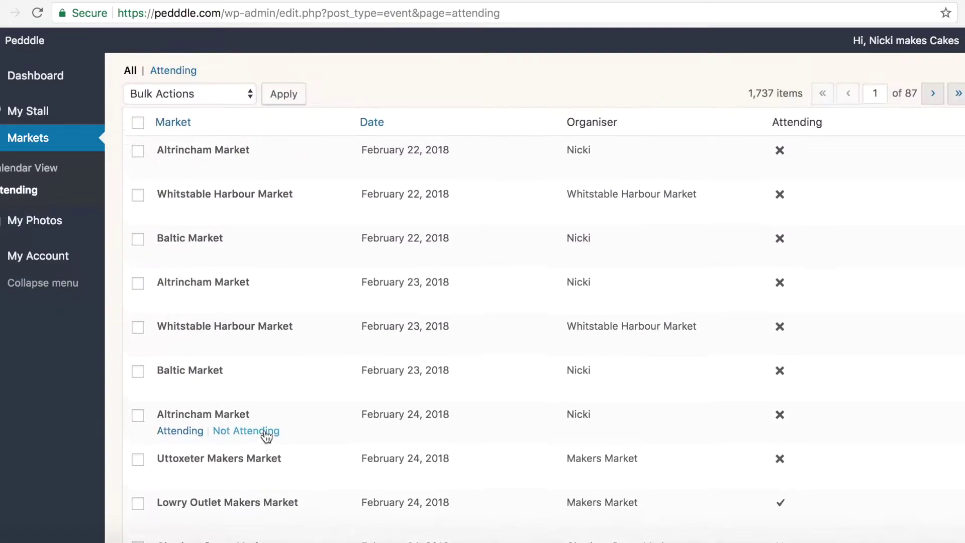
click(192, 180)
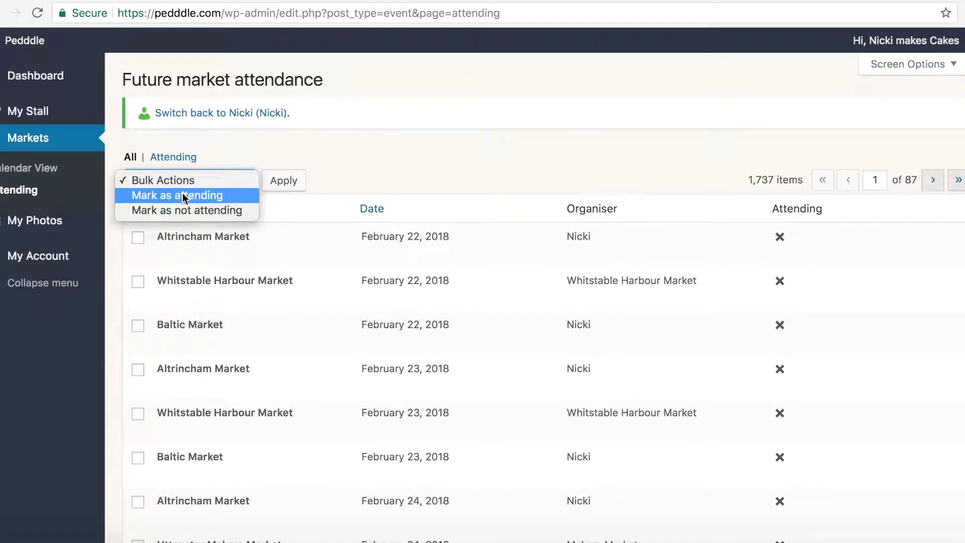
click(182, 195)
click(284, 182)
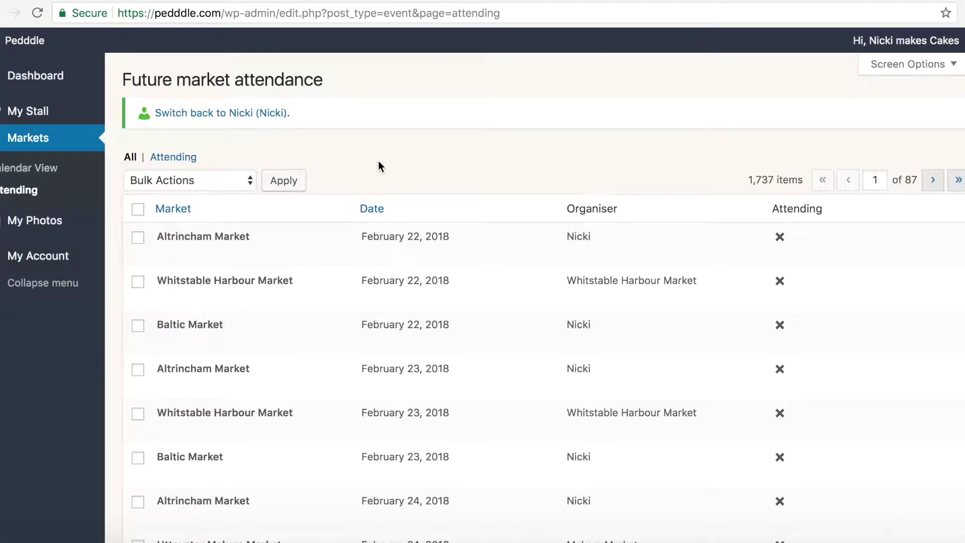
Open the public stall page from the stall editor and check its upcoming markets list.
click(31, 116)
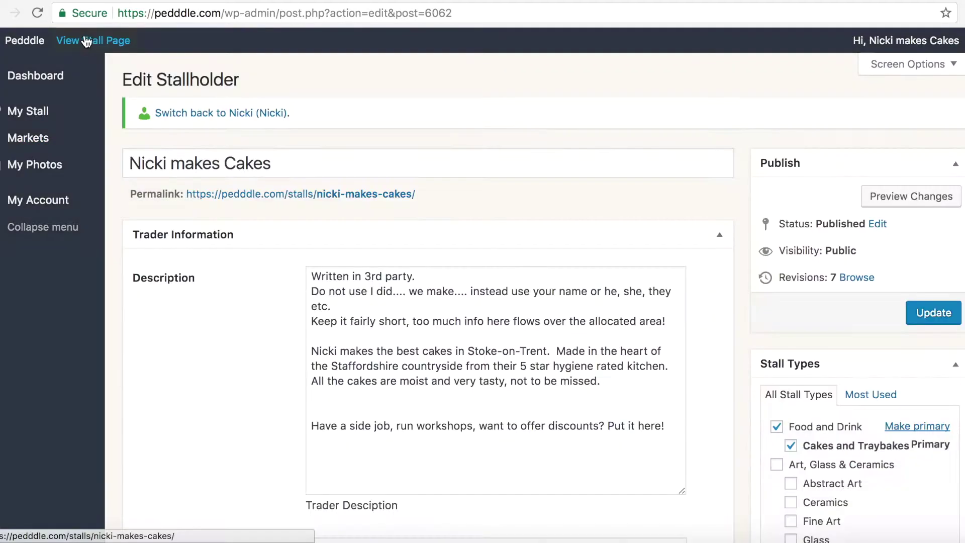
click(86, 42)
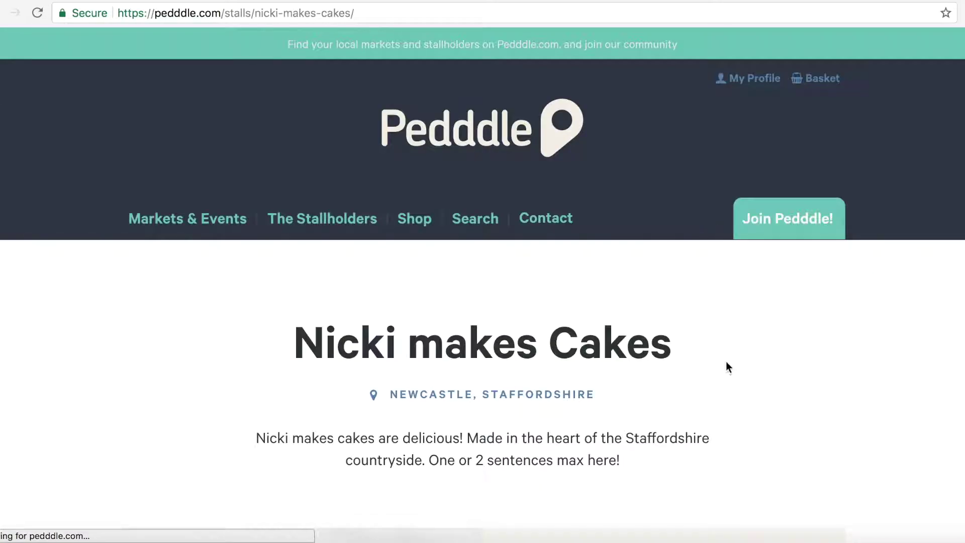
scroll(743, 369, down, 10)
scroll(743, 369, down, 12)
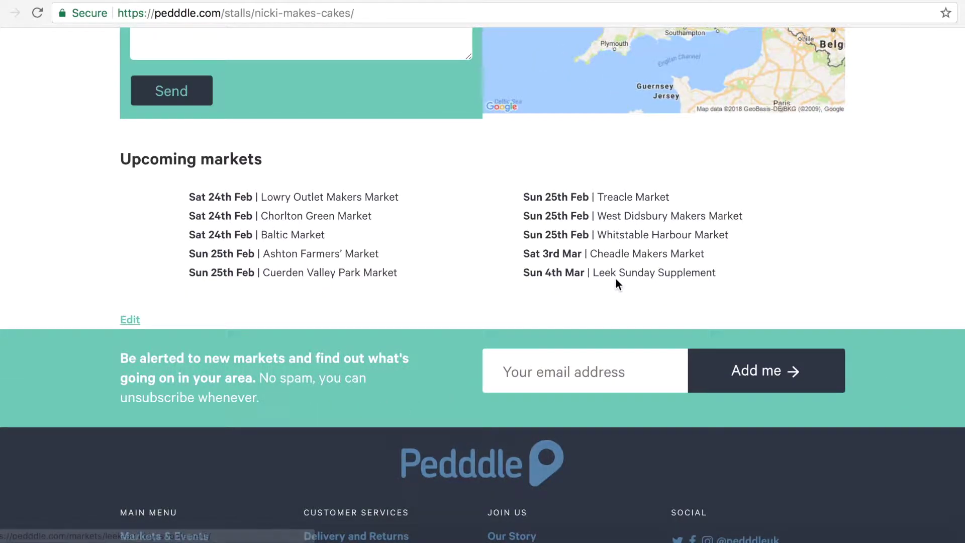
scroll(895, 300, up, 20)
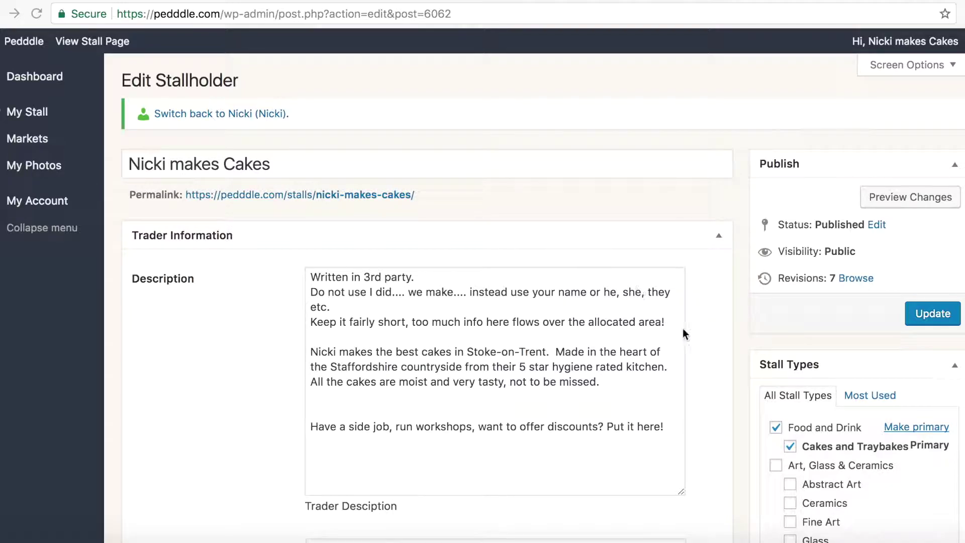
View the media library and file upload options for adding images to the stall's gallery, and leave without adding any.
scroll(707, 382, down, 14)
scroll(708, 384, down, 3)
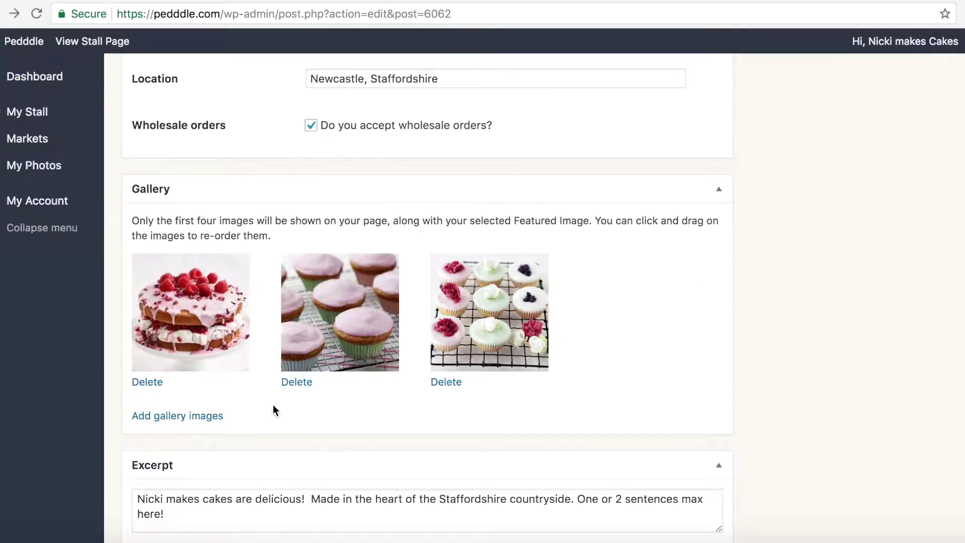
click(179, 417)
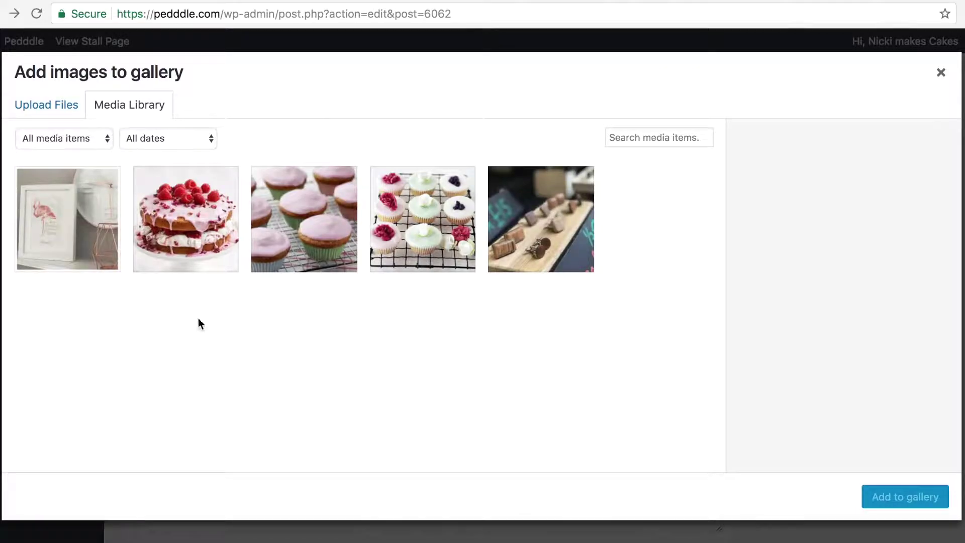
click(44, 106)
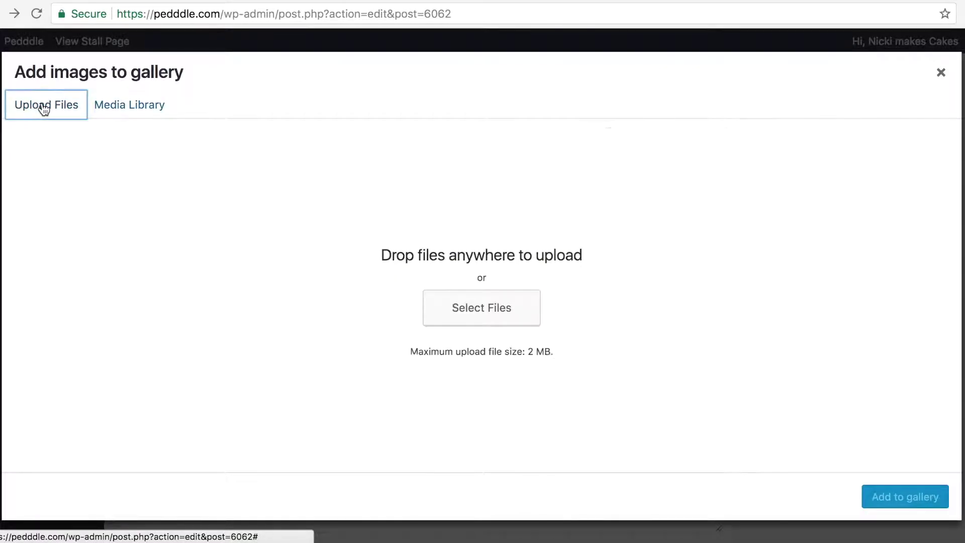
click(493, 304)
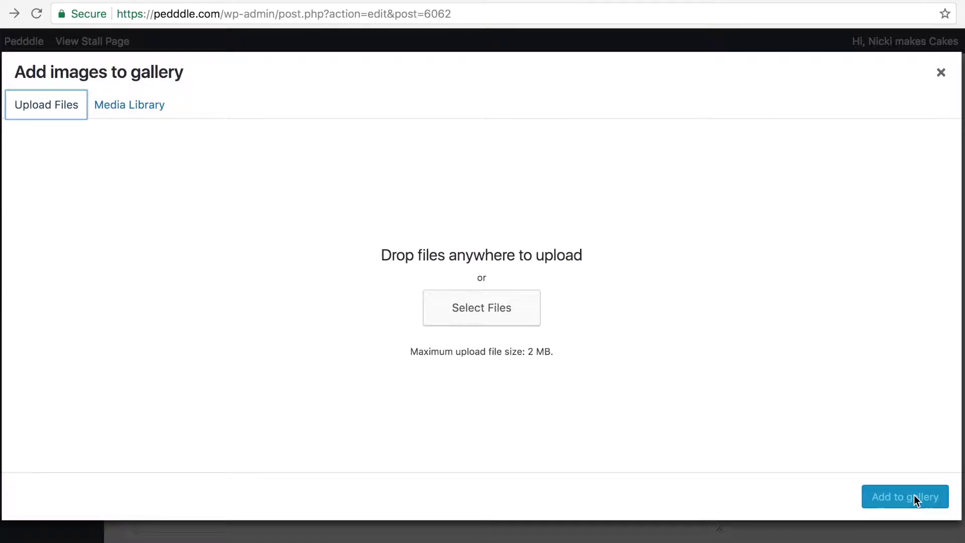
click(941, 73)
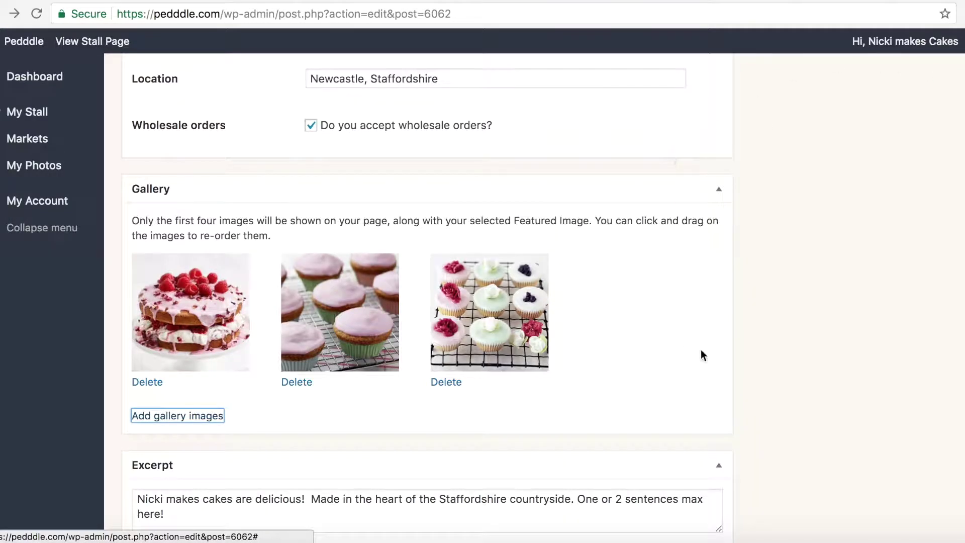
In the gallery's media library, copy the full title of Raspberry-fairy-cakes.jpg, "Raspberry-fairy-cakes by Nicki Makes Cakes, Pedddle", into its alt text.
click(159, 415)
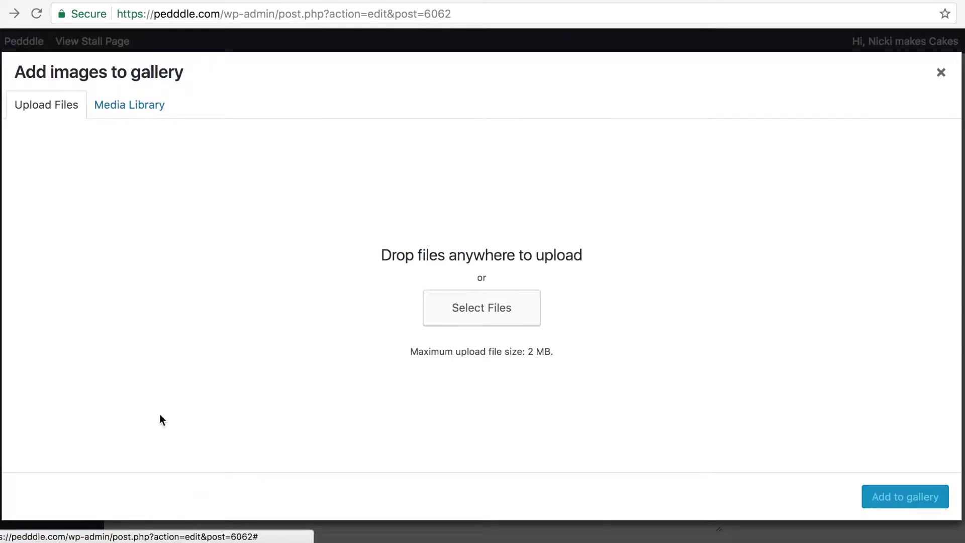
click(118, 111)
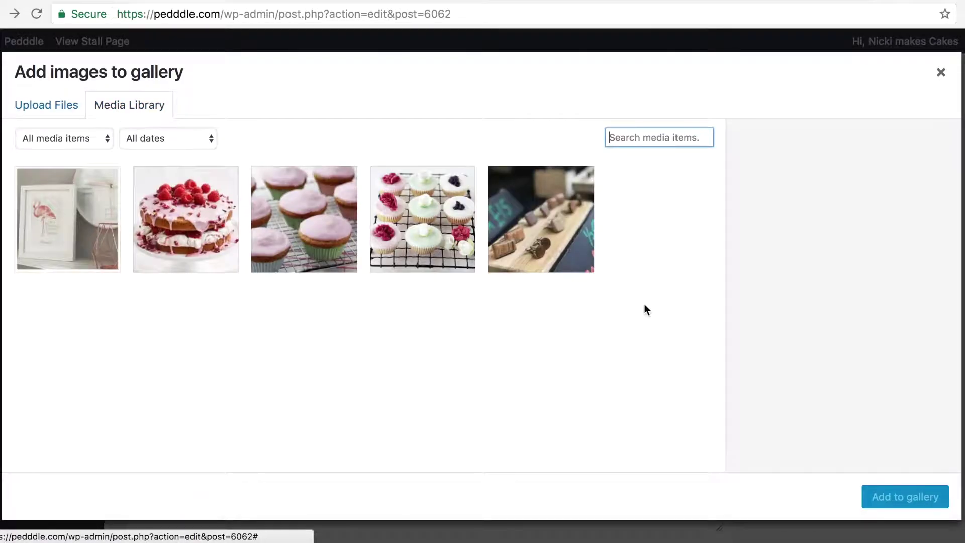
click(318, 215)
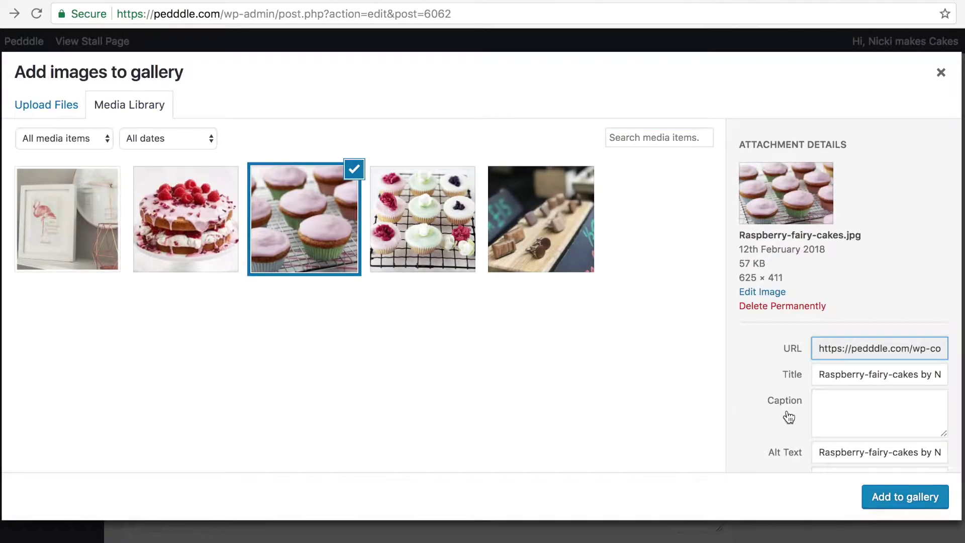
scroll(788, 409, down, 3)
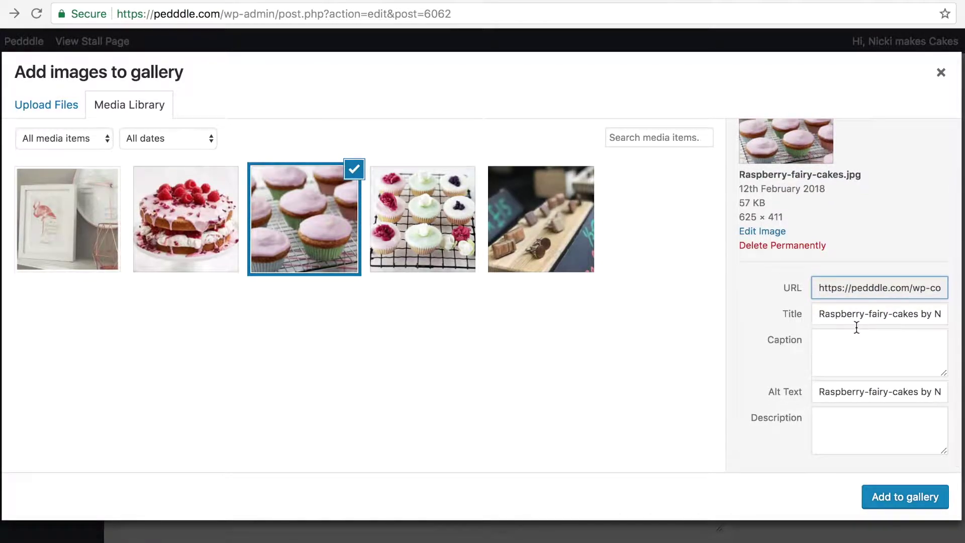
mouse_move(824, 315)
mouse_down()
mouse_move(942, 315)
mouse_move(825, 315)
mouse_move(834, 314)
mouse_up()
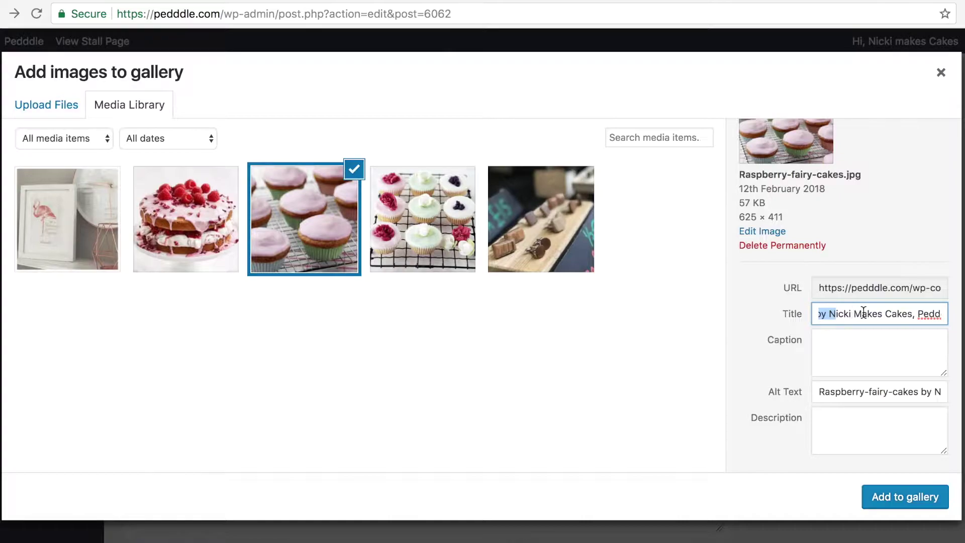
scroll(919, 316, right, 1)
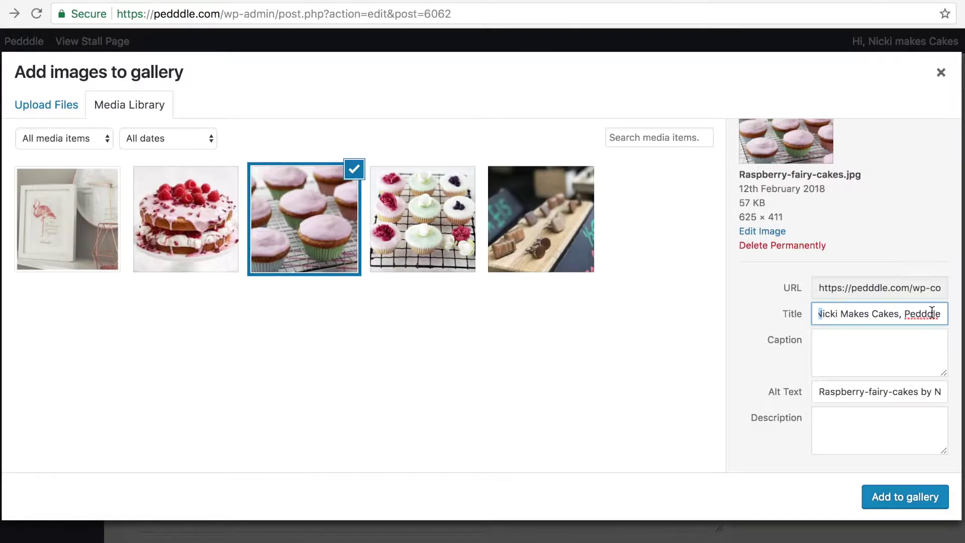
drag(941, 314, 811, 318)
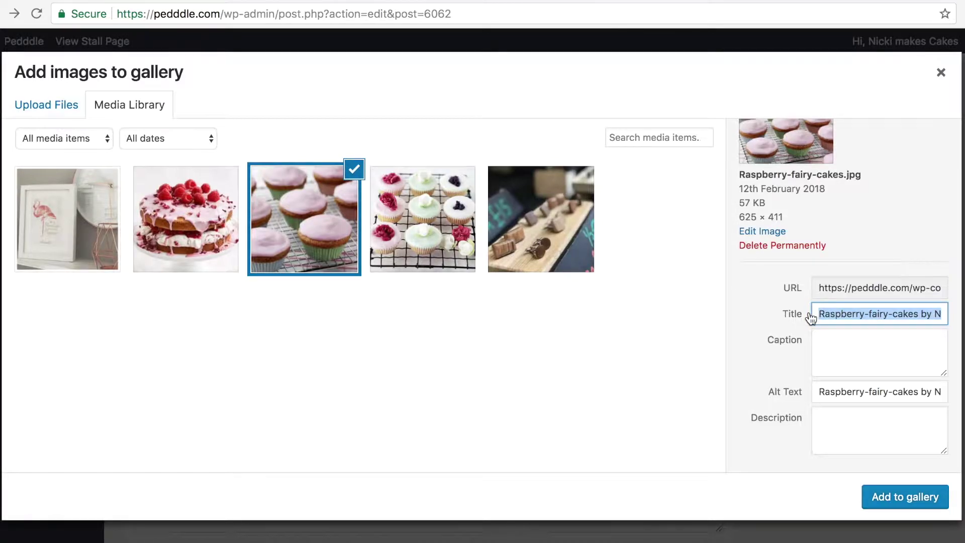
click(853, 315)
scroll(933, 315, right, 3)
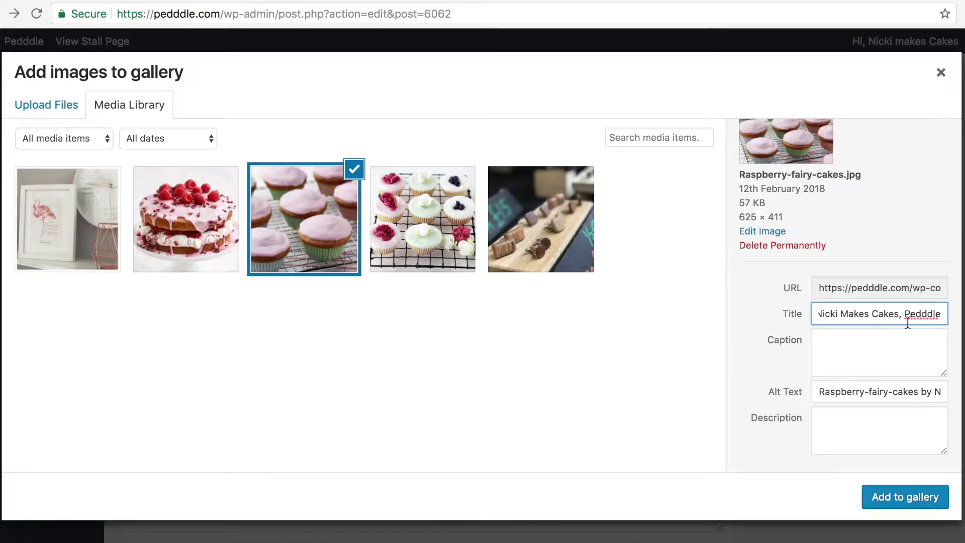
drag(944, 314, 738, 315)
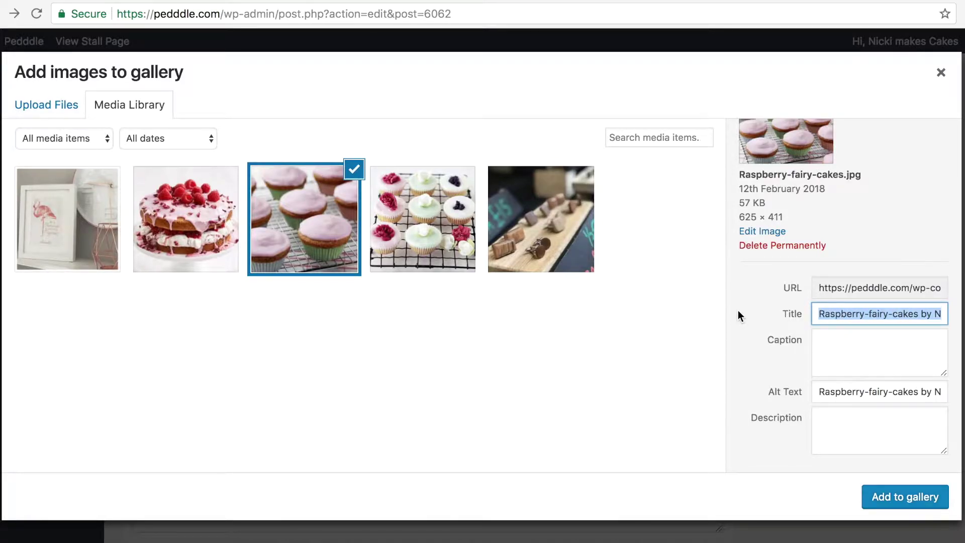
drag(816, 392, 947, 392)
key(super+v)
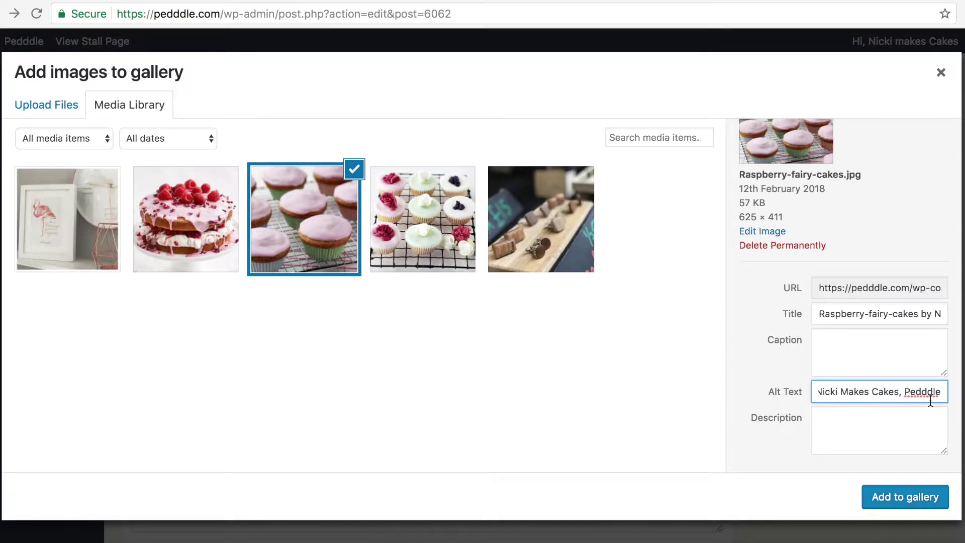
Check the title and alt text of cupcakes.jpg and rosewater-raspberry-sponge-cake.jpg, and leave the gallery image selection without adding images.
click(422, 233)
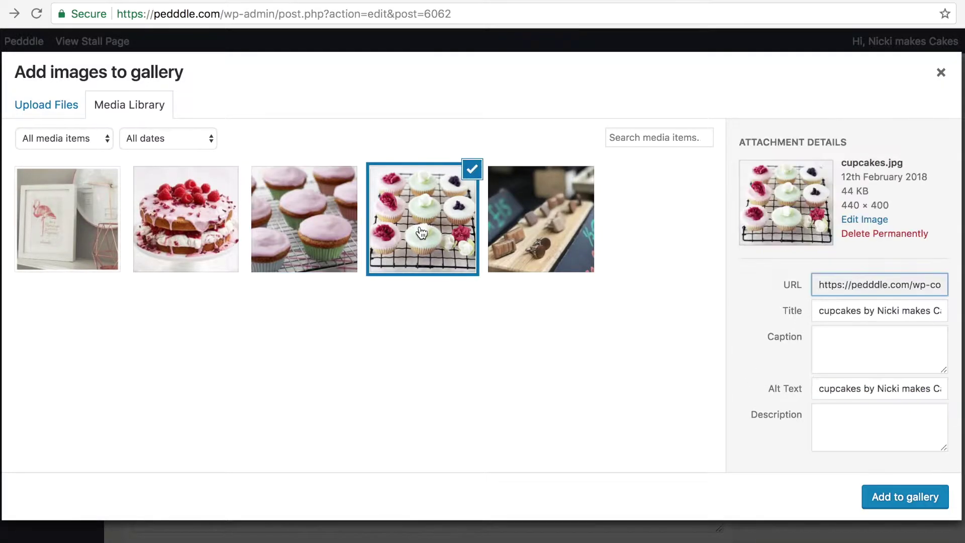
click(871, 304)
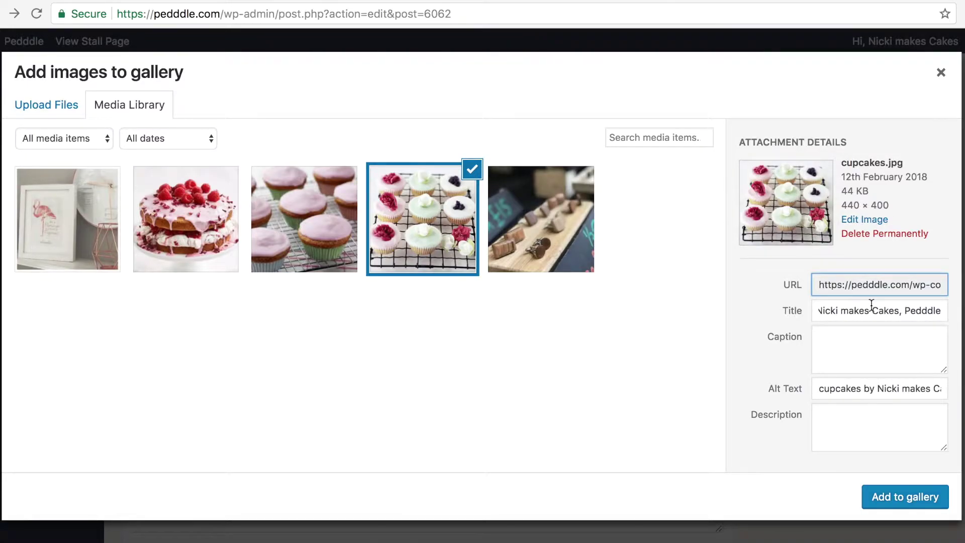
click(196, 226)
click(880, 396)
scroll(879, 407, down, 3)
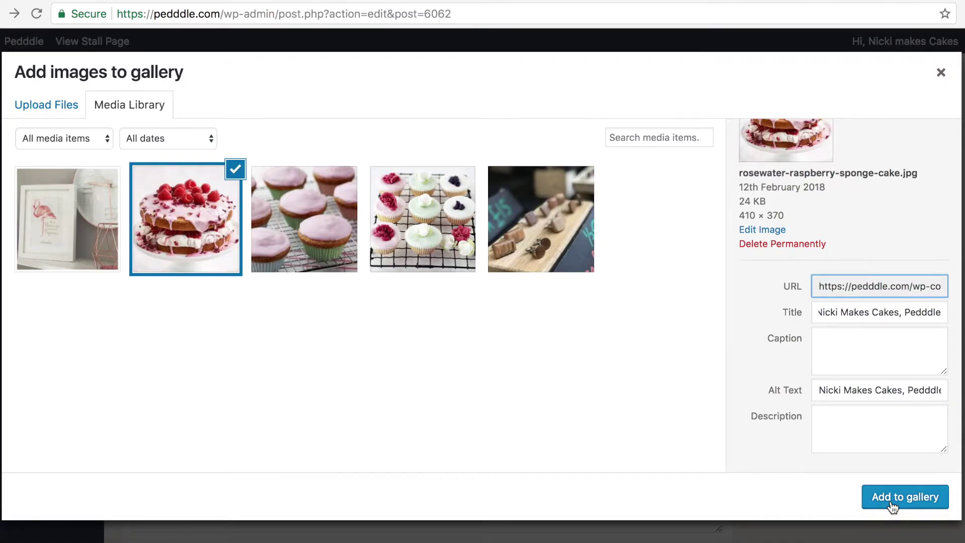
click(941, 73)
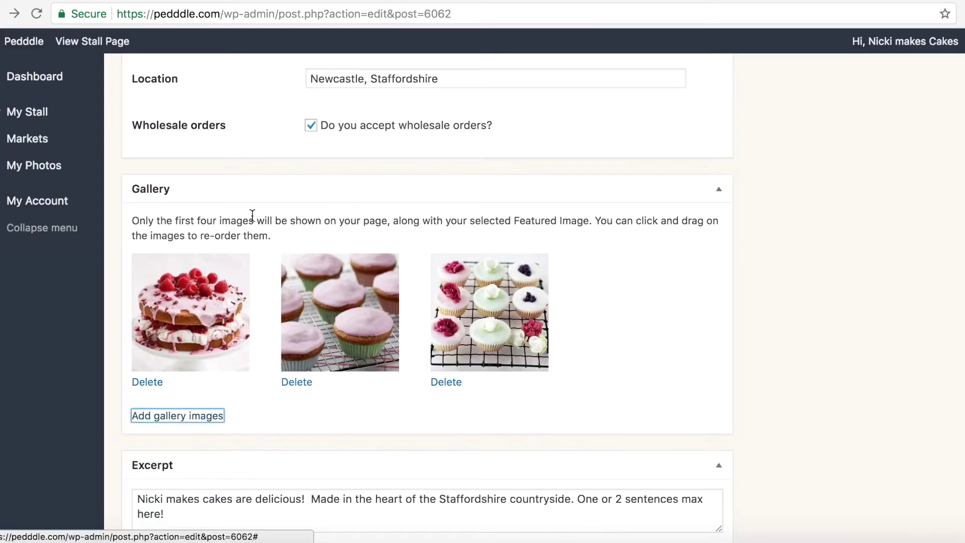
Open the stall's own photo library and bring up its upload area for new files.
click(13, 167)
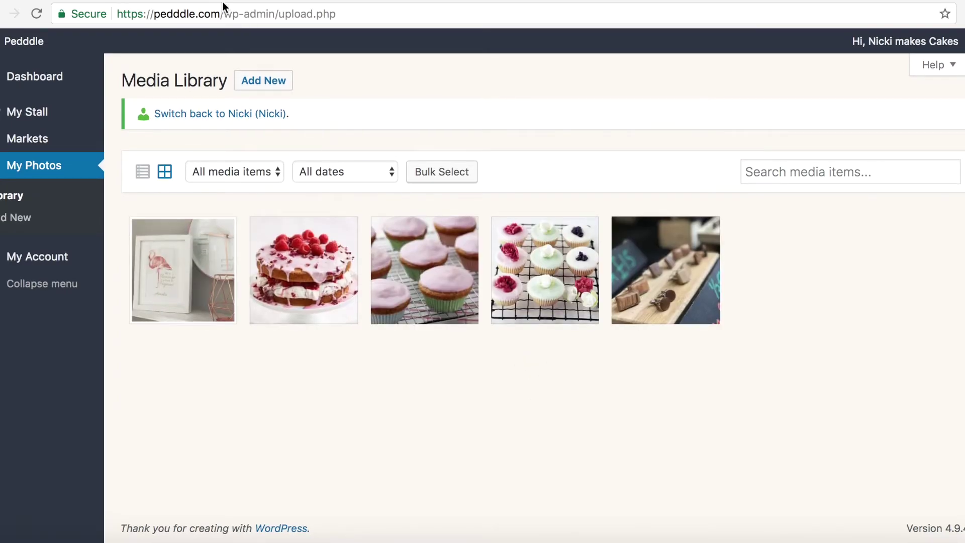
click(276, 83)
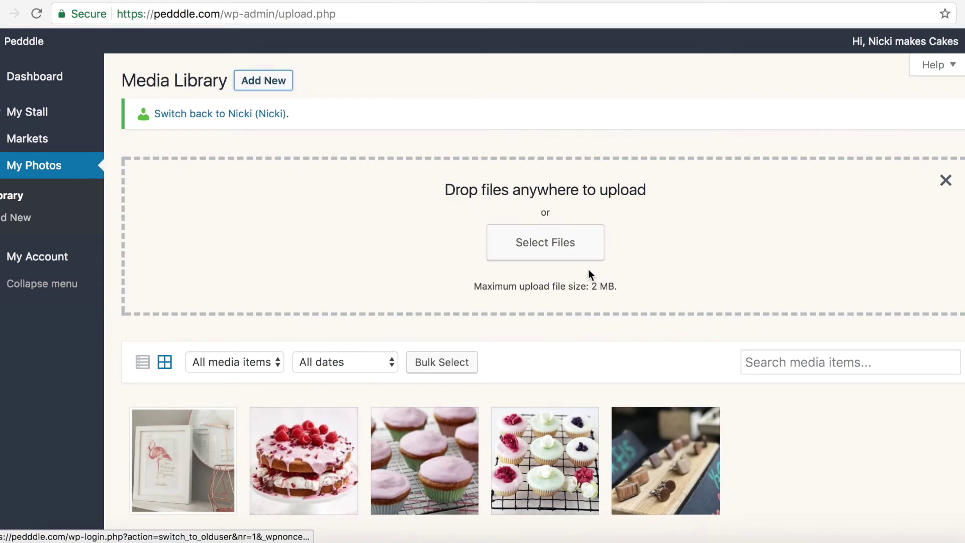